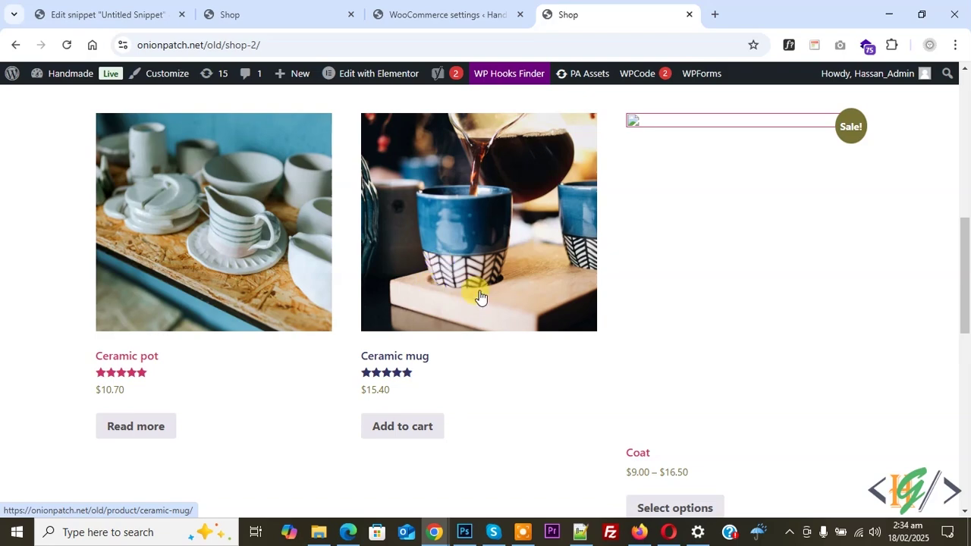
Open the WooCommerce Tax settings and review the tax rate sections and the option for prices entered with tax.
{"action": "left_click", "coordinate": [412, 15]}
{"action": "scroll", "coordinate": [91, 200], "scroll_direction": "down", "scroll_amount": 4}
{"action": "mouse_move", "coordinate": [61, 131]}
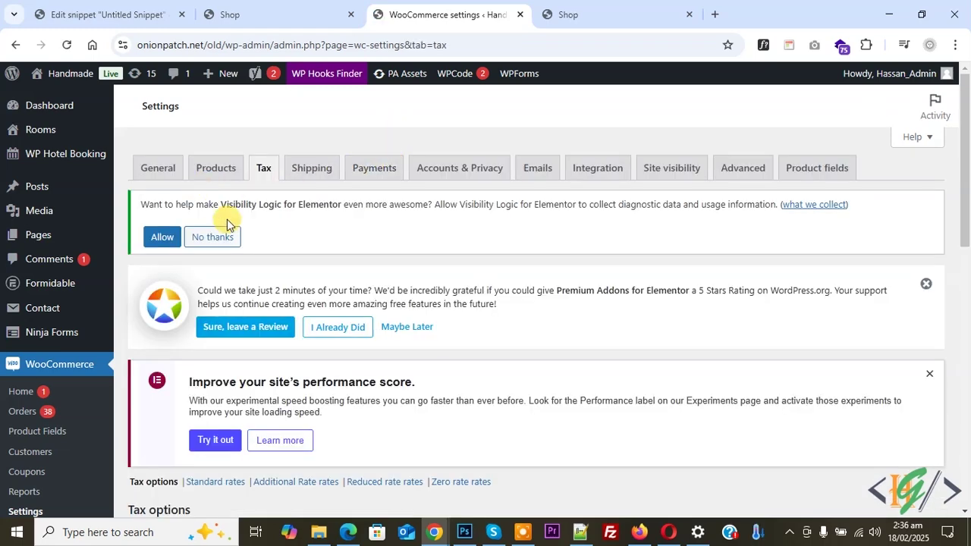
{"action": "scroll", "coordinate": [292, 217], "scroll_direction": "down", "scroll_amount": 3}
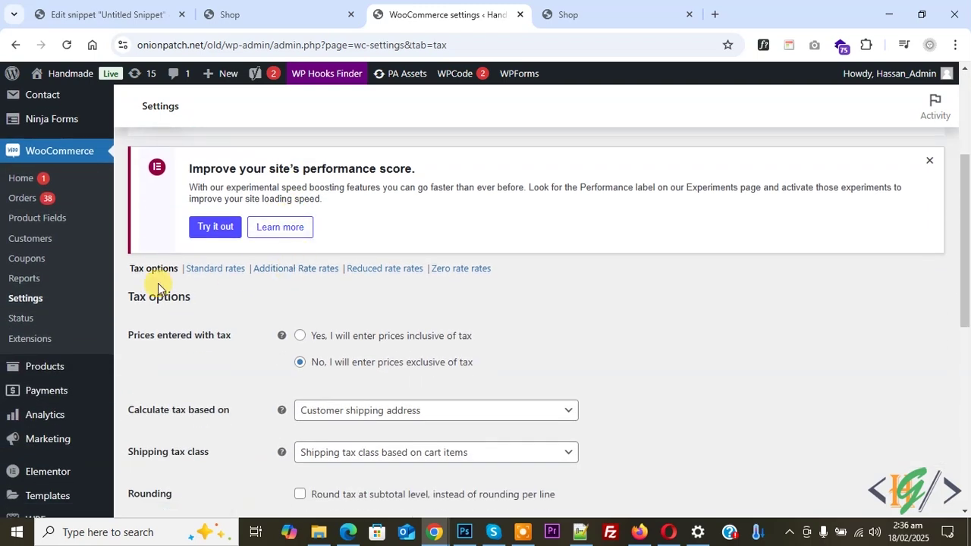
{"action": "left_click_drag", "start_coordinate": [514, 271], "coordinate": [414, 272]}
{"action": "scroll", "coordinate": [443, 331], "scroll_direction": "down", "scroll_amount": 3}
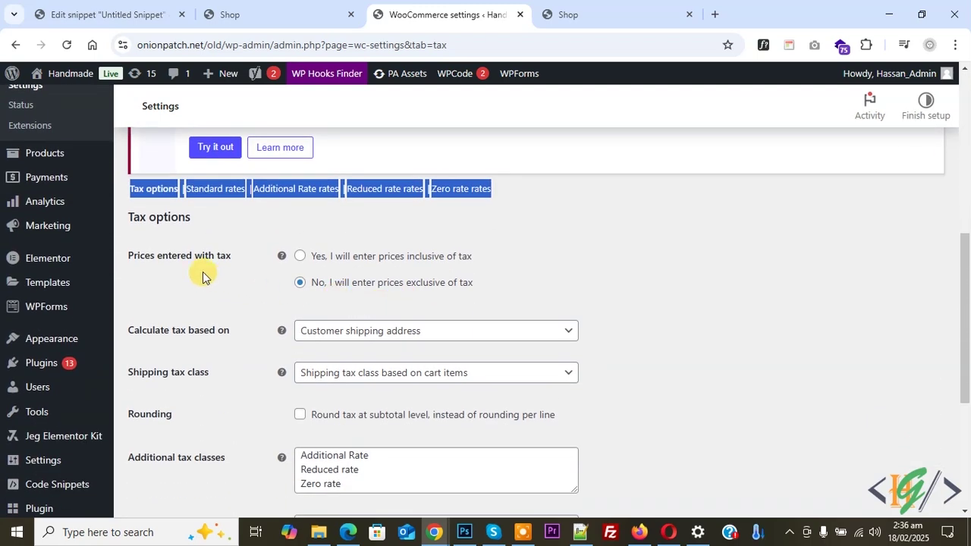
{"action": "left_click", "coordinate": [194, 279]}
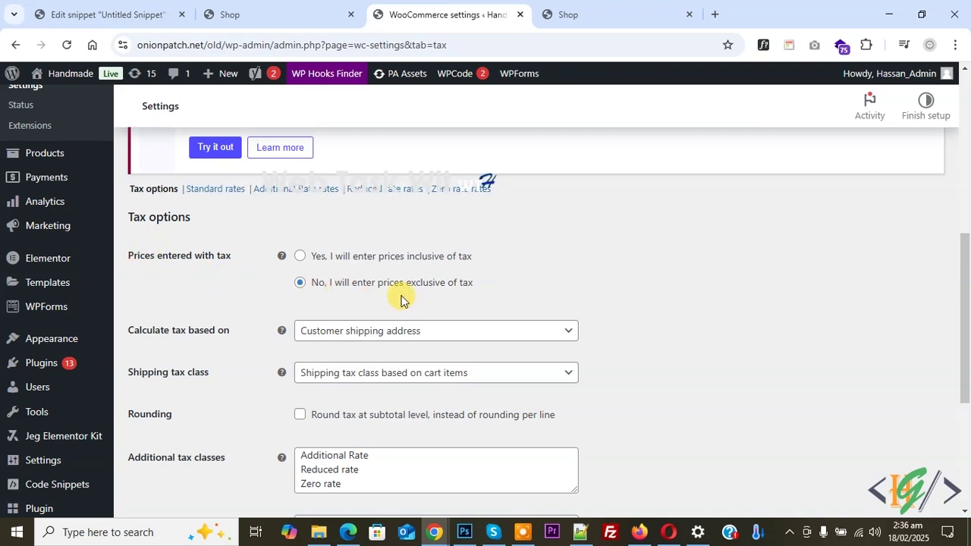
{"action": "scroll", "coordinate": [258, 270], "scroll_direction": "down", "scroll_amount": 2}
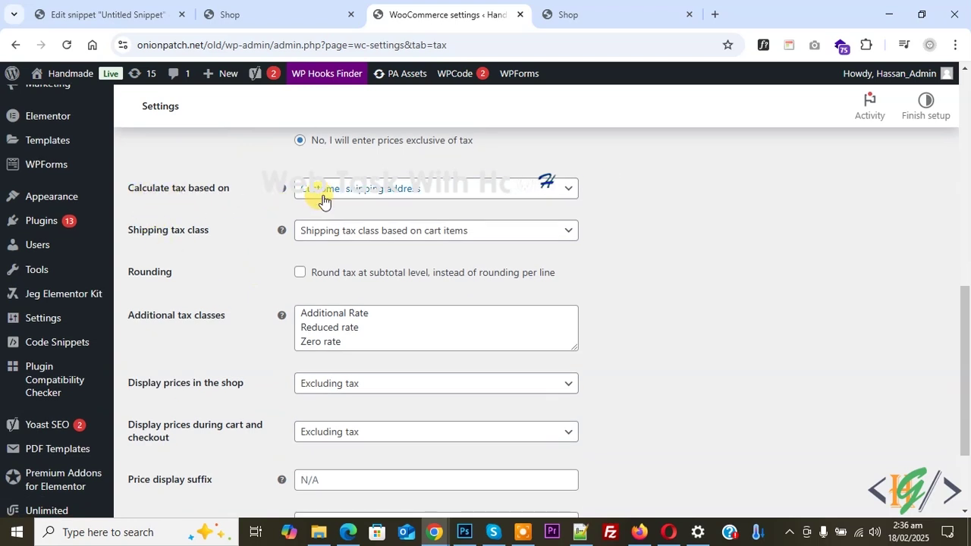
Calculate tax based on the customer shipping address and set the shipping tax class to be based on cart items.
{"action": "left_click", "coordinate": [396, 191]}
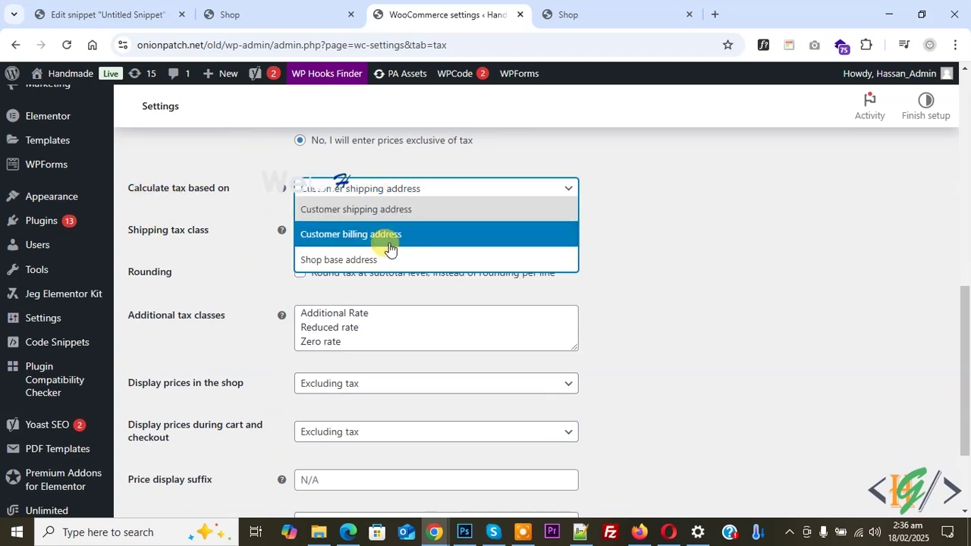
{"action": "left_click", "coordinate": [353, 214]}
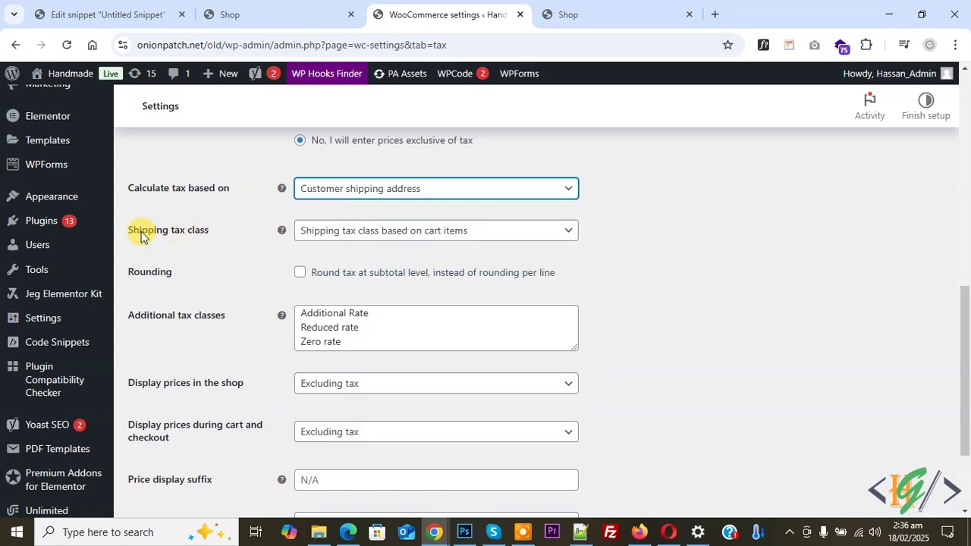
{"action": "left_click", "coordinate": [324, 232]}
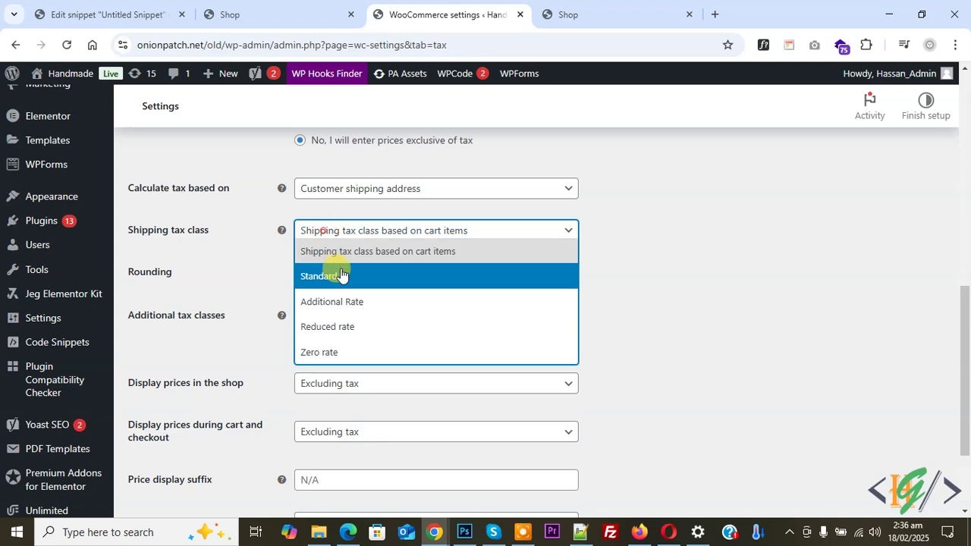
{"action": "left_click", "coordinate": [436, 256]}
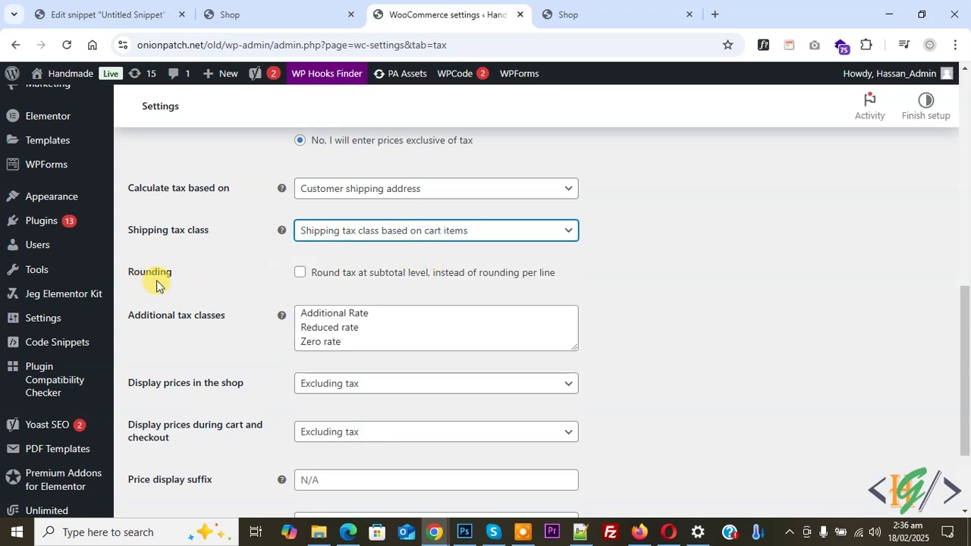
Add "VAT on Specific Product" on a new line in the additional tax classes.
{"action": "scroll", "coordinate": [162, 273], "scroll_direction": "down", "scroll_amount": 1}
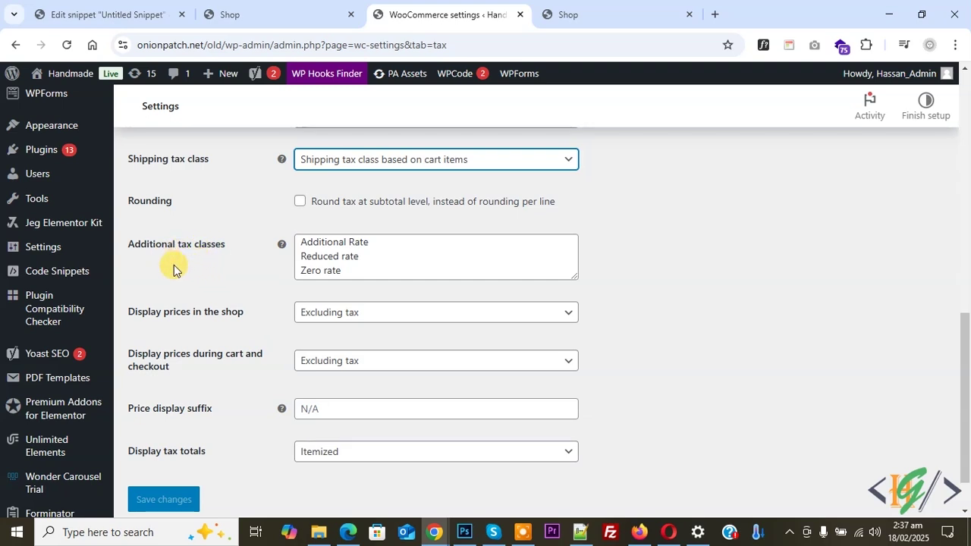
{"action": "left_click", "coordinate": [356, 270]}
{"action": "key", "text": "Return"}
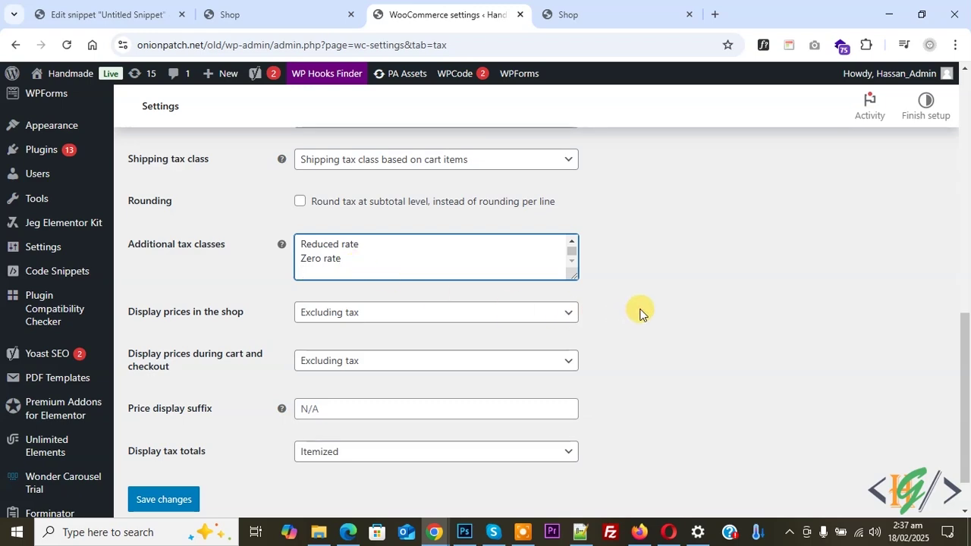
{"action": "scroll", "coordinate": [638, 313], "scroll_direction": "up", "scroll_amount": 4}
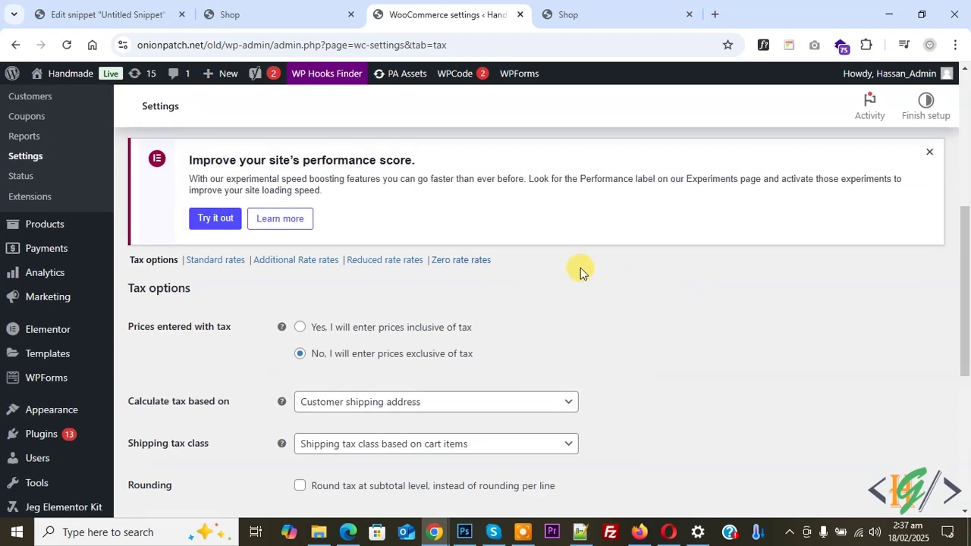
{"action": "scroll", "coordinate": [581, 267], "scroll_direction": "down", "scroll_amount": 3}
{"action": "type", "text": "VAT on Specific Product"}
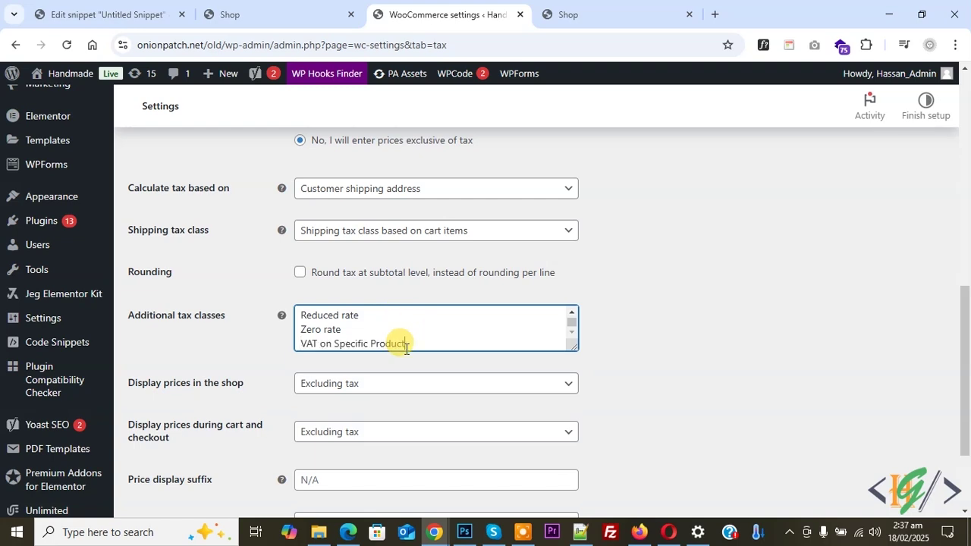
{"action": "left_click_drag", "start_coordinate": [408, 346], "coordinate": [317, 345]}
Set the price display suffix to "Price Including Tax: {price_including_tax}" and save the tax settings.
{"action": "scroll", "coordinate": [177, 336], "scroll_direction": "down", "scroll_amount": 1}
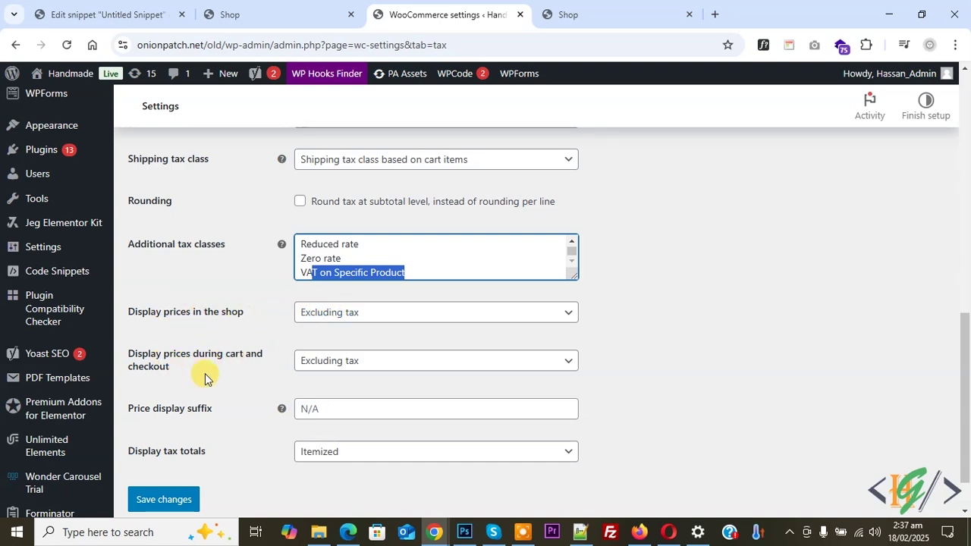
{"action": "scroll", "coordinate": [182, 354], "scroll_direction": "down", "scroll_amount": 1}
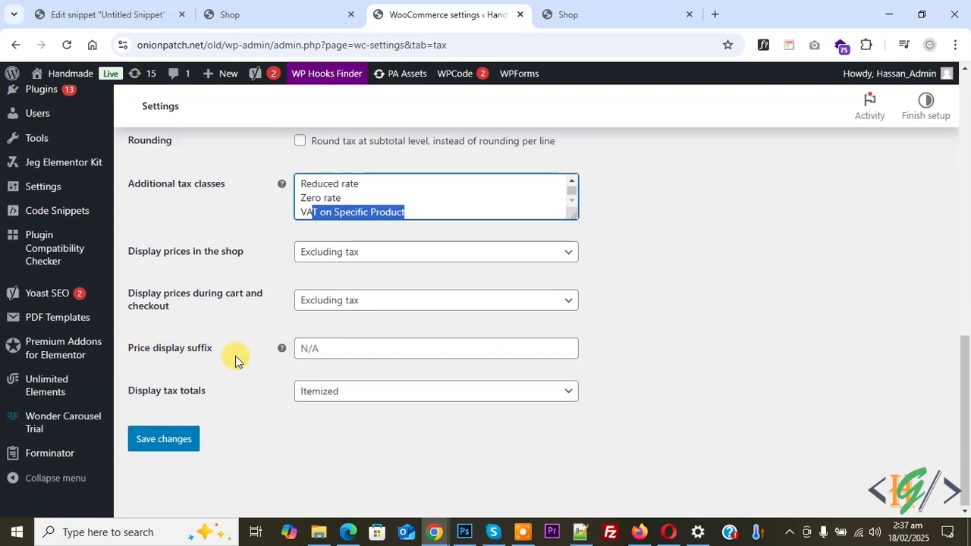
{"action": "left_click", "coordinate": [329, 349]}
{"action": "left_click", "coordinate": [381, 383]}
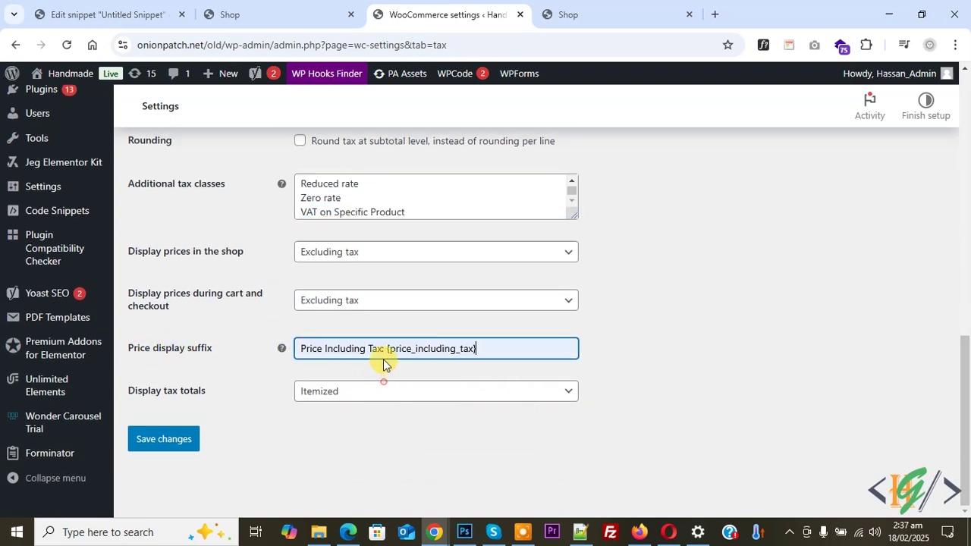
{"action": "left_click_drag", "start_coordinate": [297, 350], "coordinate": [372, 354]}
{"action": "left_click", "coordinate": [386, 349]}
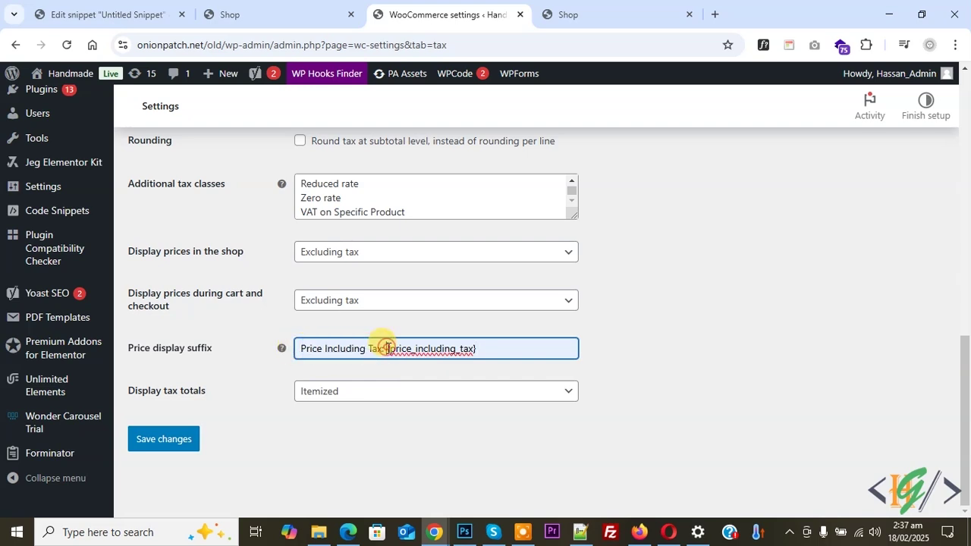
{"action": "left_click_drag", "start_coordinate": [388, 348], "coordinate": [476, 366]}
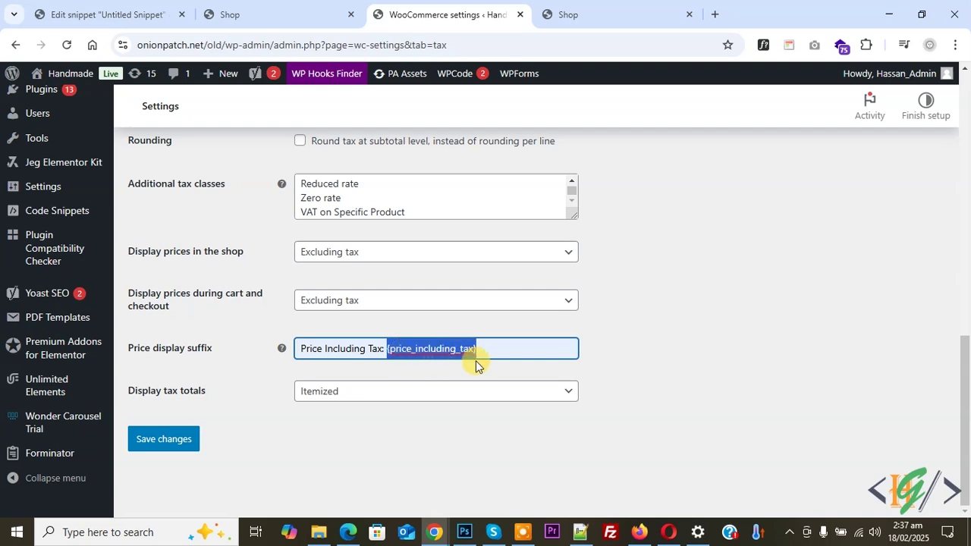
{"action": "left_click", "coordinate": [490, 353]}
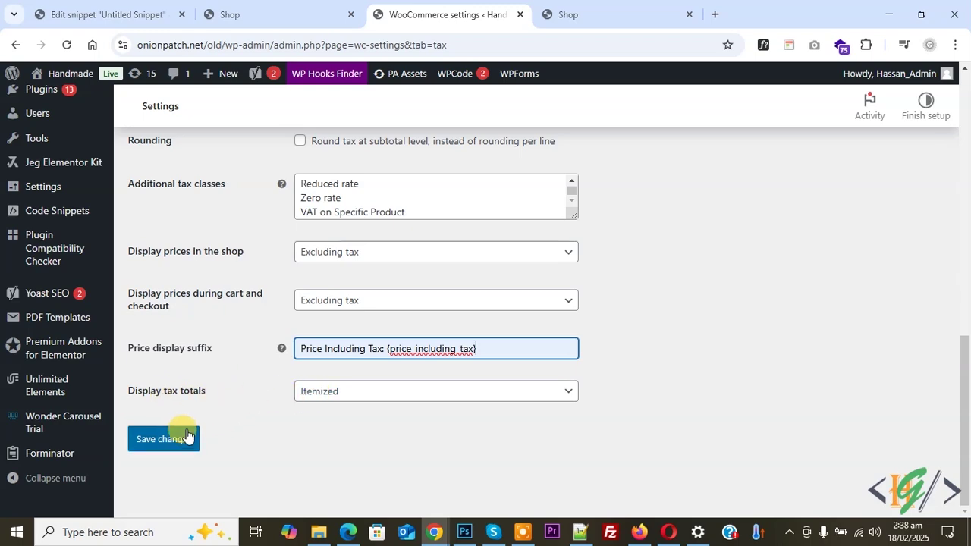
{"action": "left_click", "coordinate": [163, 441]}
Open the tax rates table of the VAT on Specific Product class.
{"action": "scroll", "coordinate": [329, 240], "scroll_direction": "down", "scroll_amount": 2}
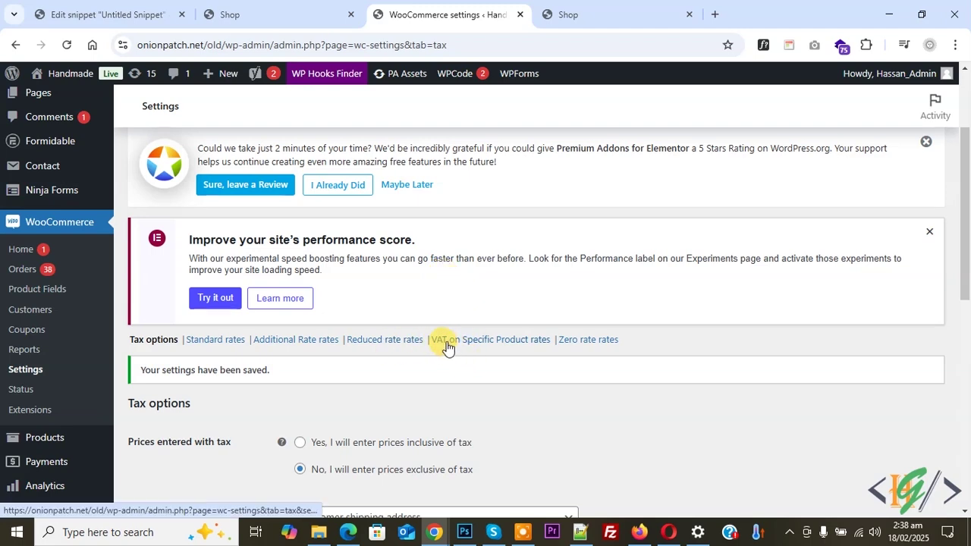
{"action": "left_click", "coordinate": [479, 347]}
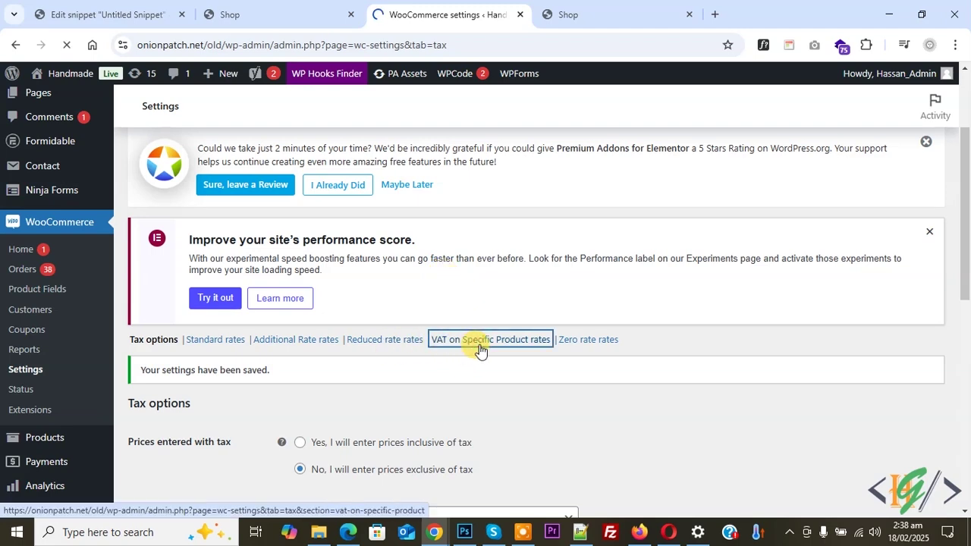
{"action": "scroll", "coordinate": [399, 232], "scroll_direction": "down", "scroll_amount": 4}
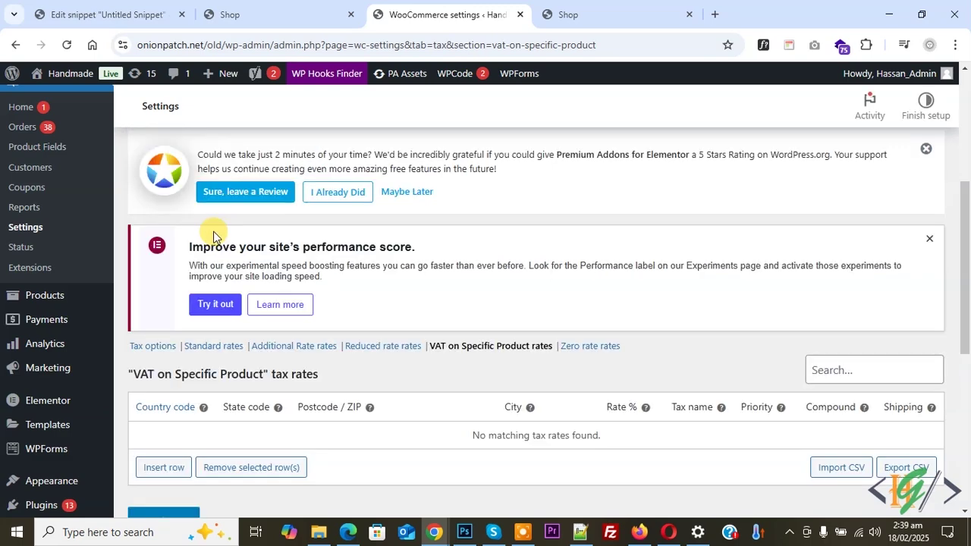
{"action": "scroll", "coordinate": [300, 251], "scroll_direction": "down", "scroll_amount": 1}
{"action": "scroll", "coordinate": [299, 250], "scroll_direction": "down", "scroll_amount": 1}
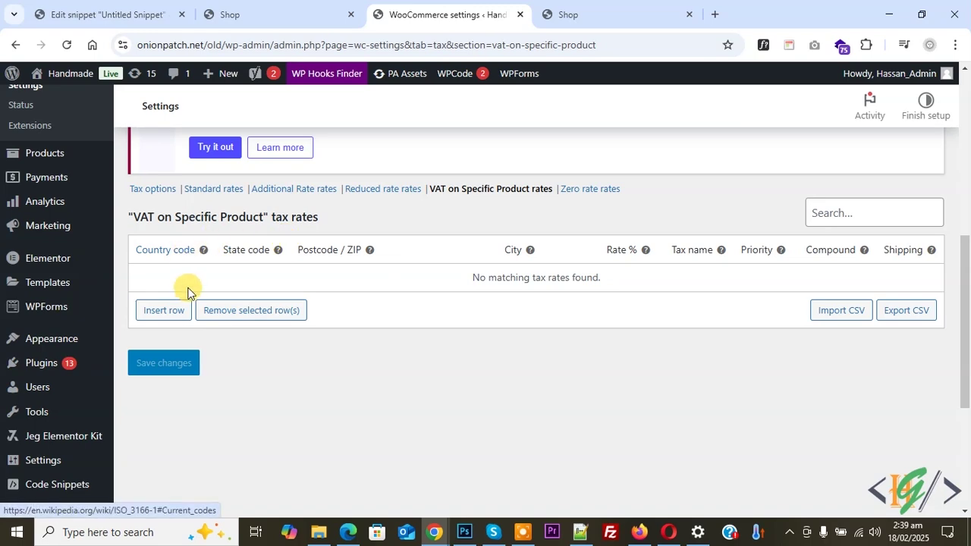
Insert a tax rate row and set its country code to US.
{"action": "left_click", "coordinate": [162, 319]}
{"action": "scroll", "coordinate": [212, 304], "scroll_direction": "down", "scroll_amount": 10}
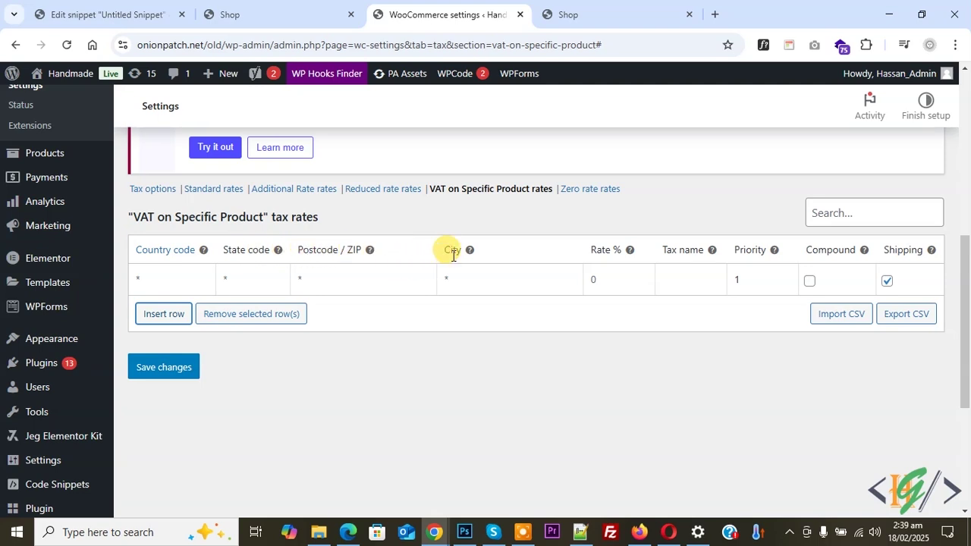
{"action": "left_click", "coordinate": [162, 278]}
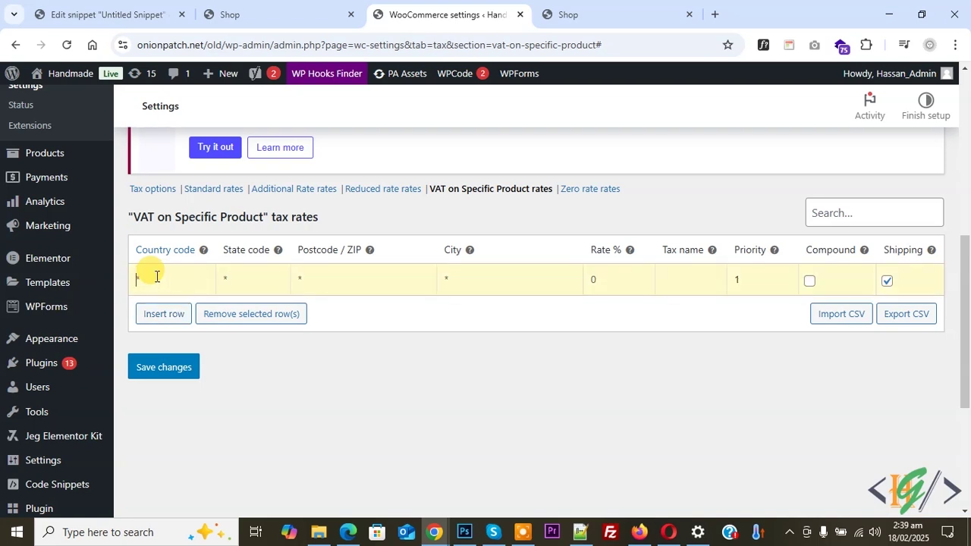
{"action": "type", "text": "US"}
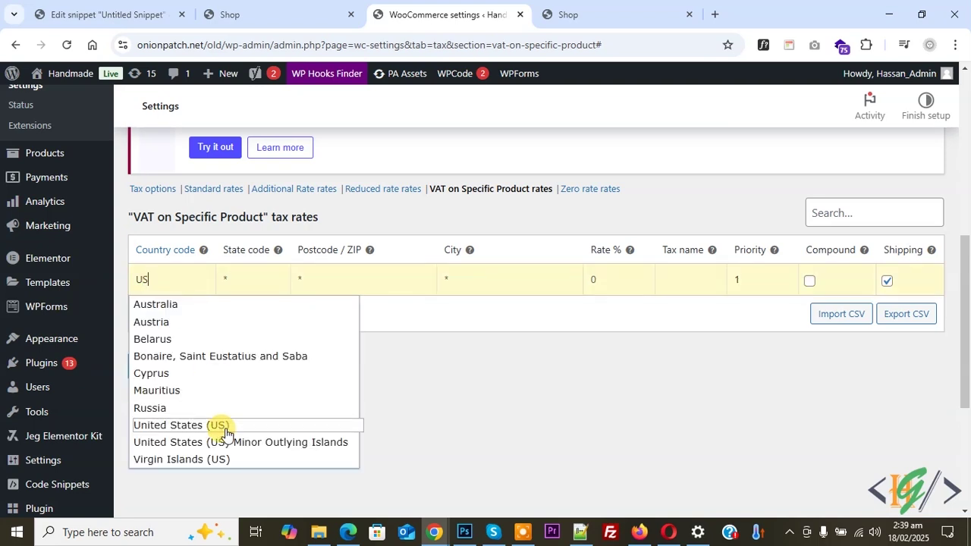
{"action": "left_click", "coordinate": [201, 428]}
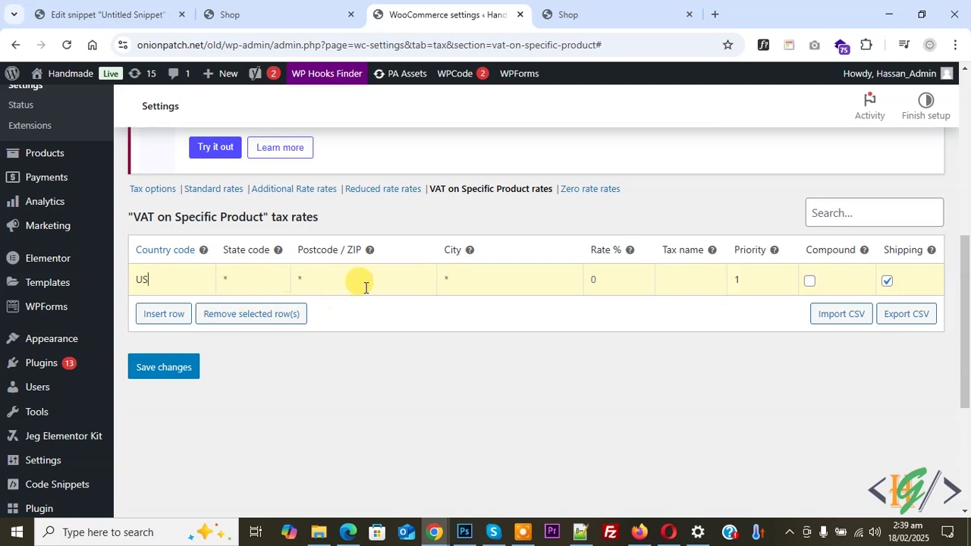
Complete the US rate row with city Boston, a rate of 5% and the tax name VAT.
{"action": "left_click", "coordinate": [451, 277]}
{"action": "type", "text": "Boston"}
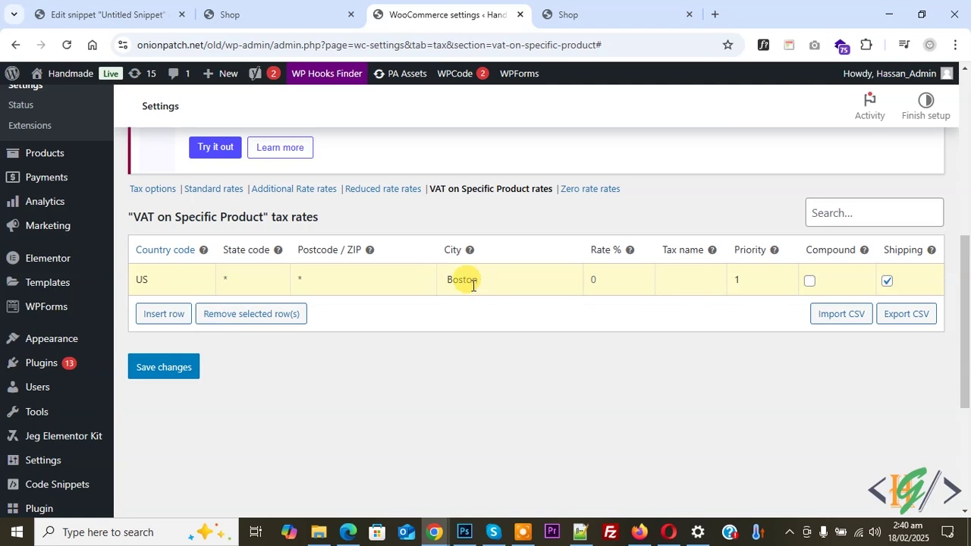
{"action": "left_click", "coordinate": [599, 295]}
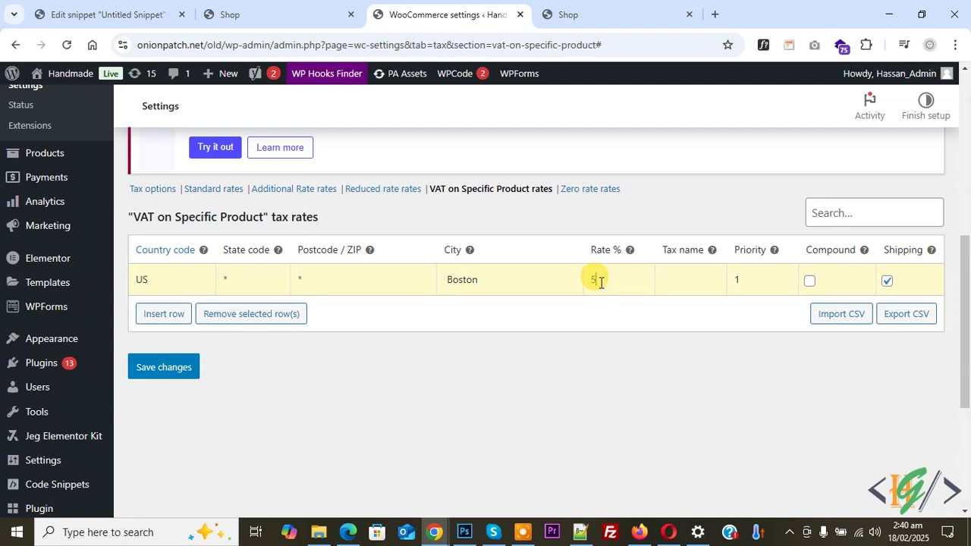
{"action": "left_click", "coordinate": [684, 278]}
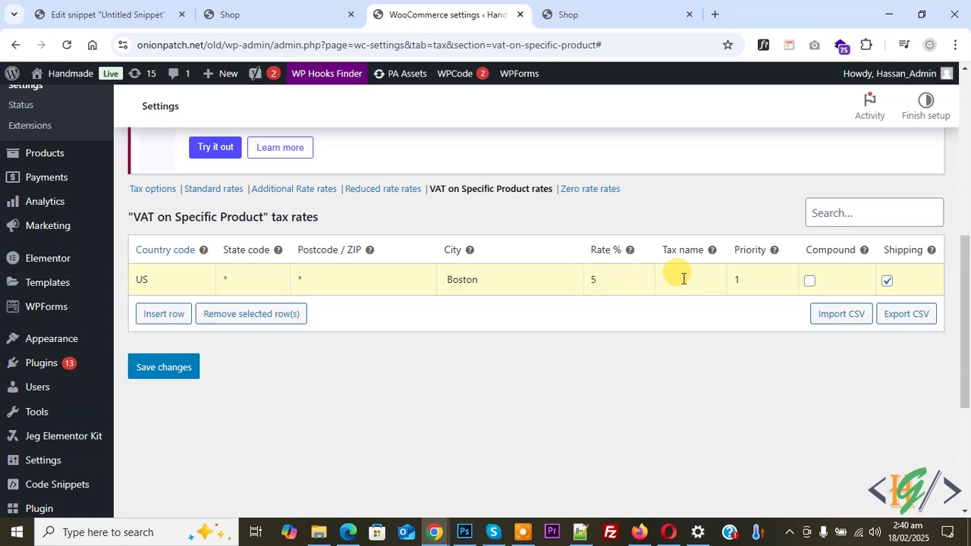
{"action": "type", "text": "VAT"}
{"action": "left_click", "coordinate": [746, 293]}
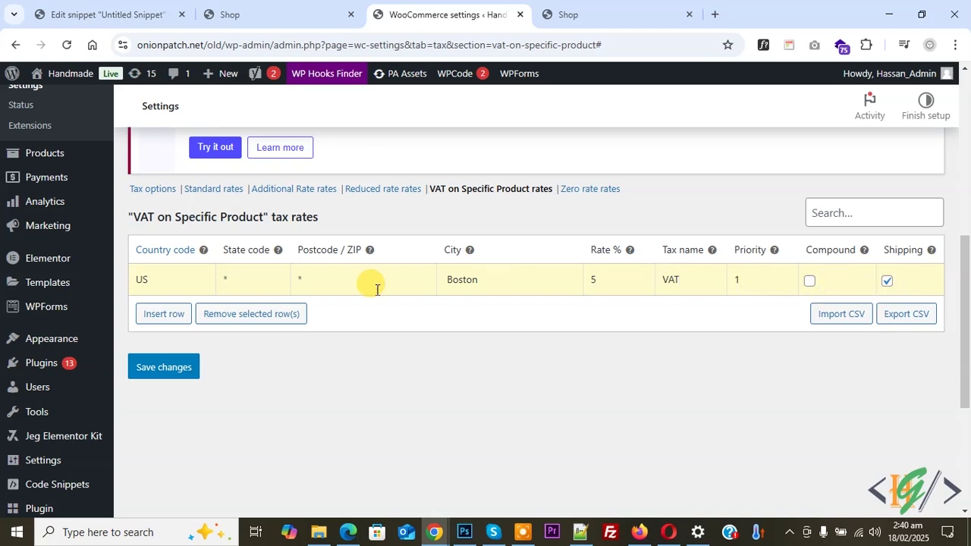
Insert a second tax rate row with city Calgary, a rate of 10% and the tax name VAT.
{"action": "left_click", "coordinate": [149, 318]}
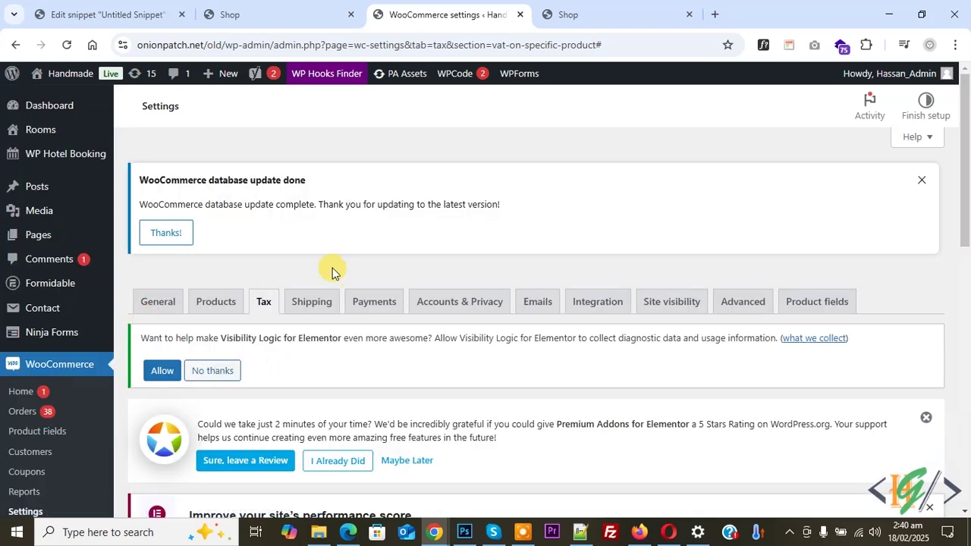
{"action": "scroll", "coordinate": [332, 269], "scroll_direction": "down", "scroll_amount": 4}
{"action": "scroll", "coordinate": [332, 272], "scroll_direction": "down", "scroll_amount": 1}
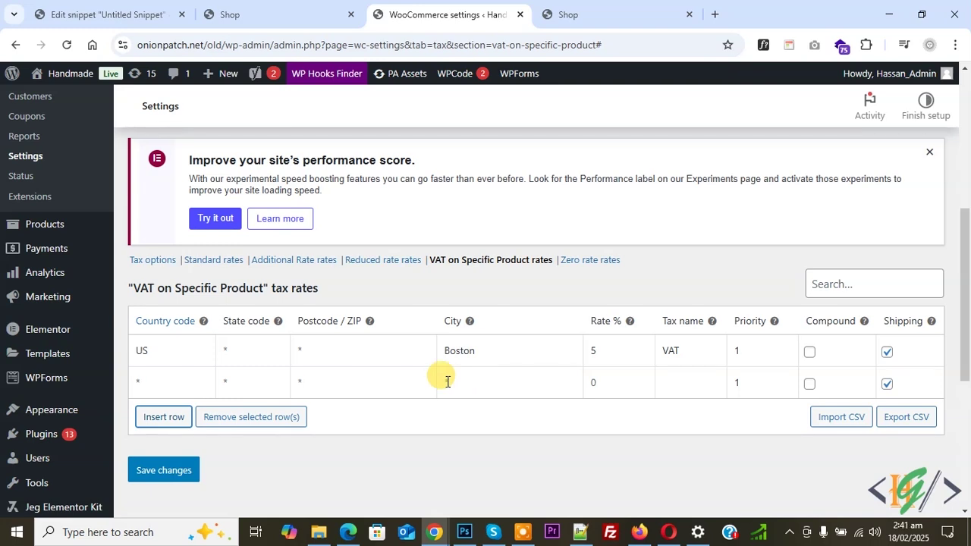
{"action": "left_click", "coordinate": [448, 382]}
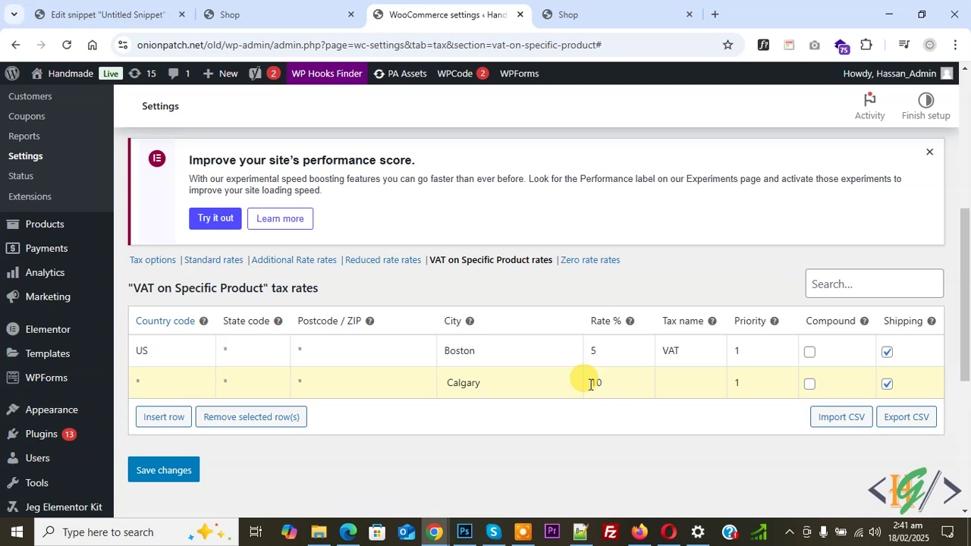
{"action": "left_click", "coordinate": [692, 387]}
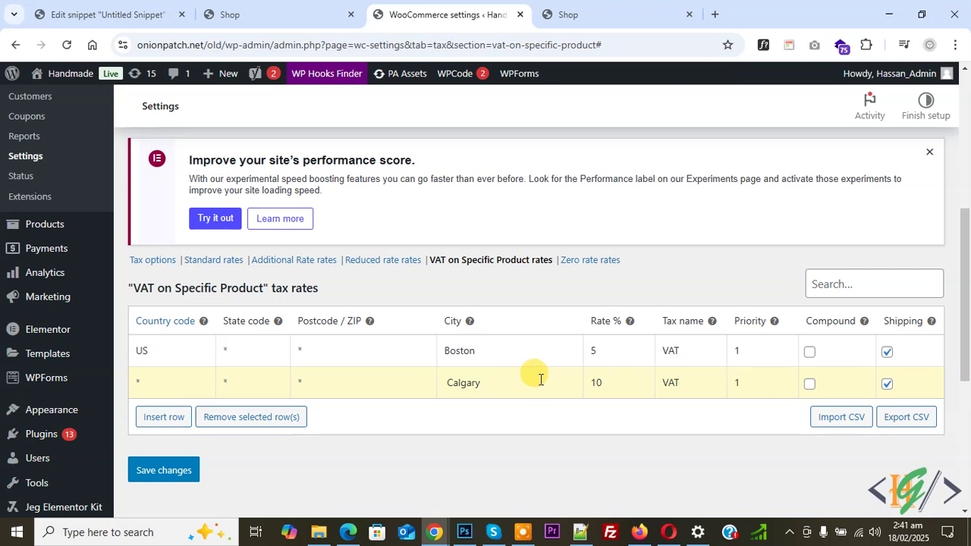
Save the VAT on Specific Product tax rates and select the city name of the second rate row.
{"action": "left_click", "coordinate": [170, 470]}
{"action": "double_click", "coordinate": [474, 383]}
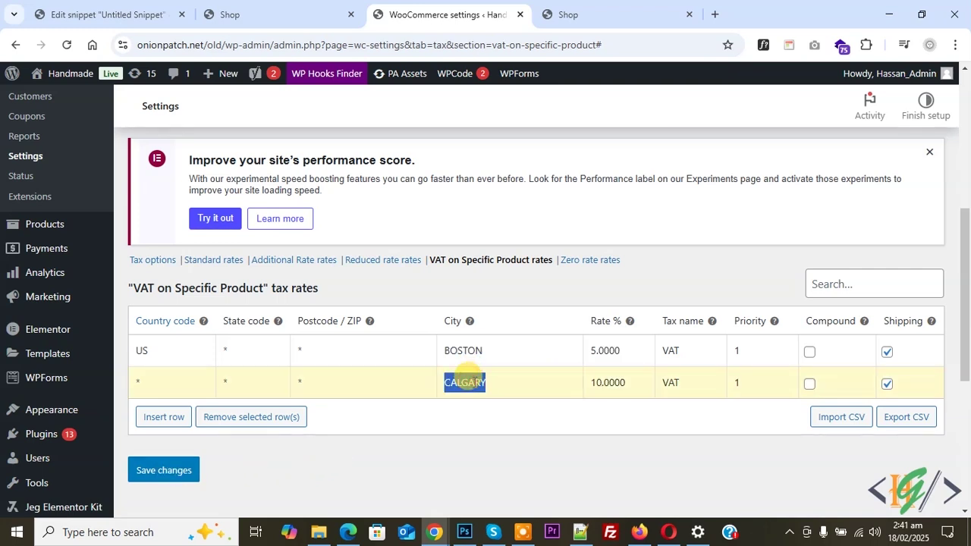
Open the Ceramic mug product page from the shop and check its tax-inclusive price suffix.
{"action": "left_click", "coordinate": [603, 14]}
{"action": "left_click", "coordinate": [436, 211]}
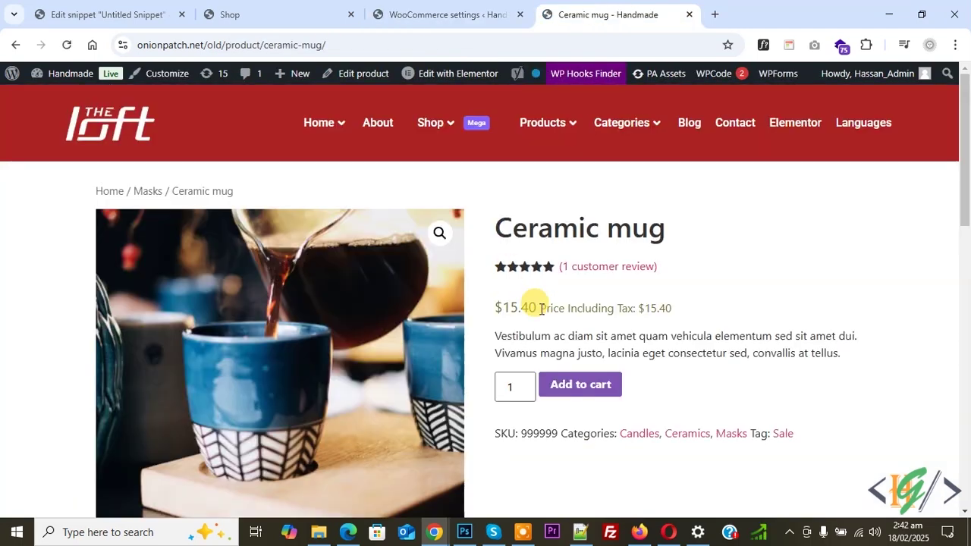
{"action": "left_click_drag", "start_coordinate": [540, 307], "coordinate": [671, 307]}
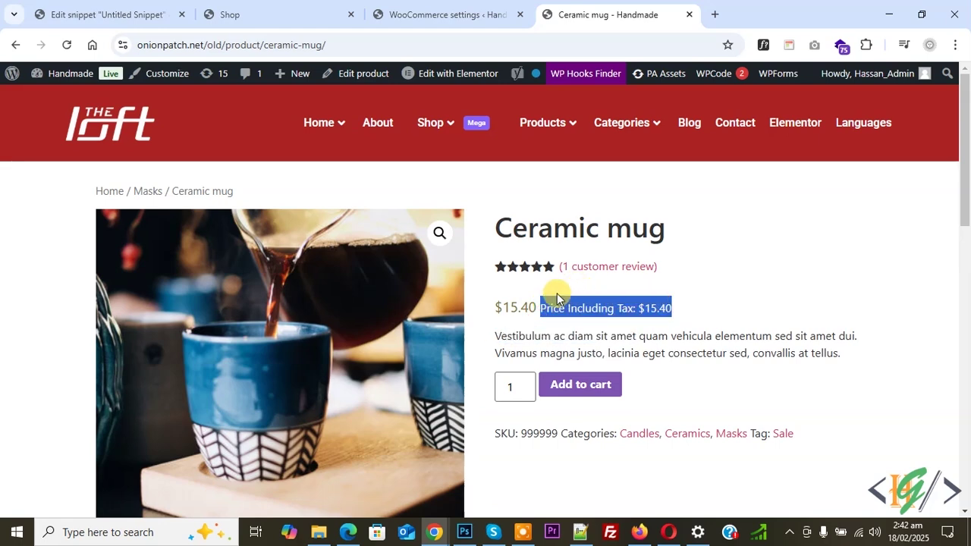
Open the Ceramic mug for editing in a new browser tab and go to its general product data.
{"action": "right_click", "coordinate": [372, 81]}
{"action": "left_click", "coordinate": [402, 92]}
{"action": "left_click", "coordinate": [720, 13]}
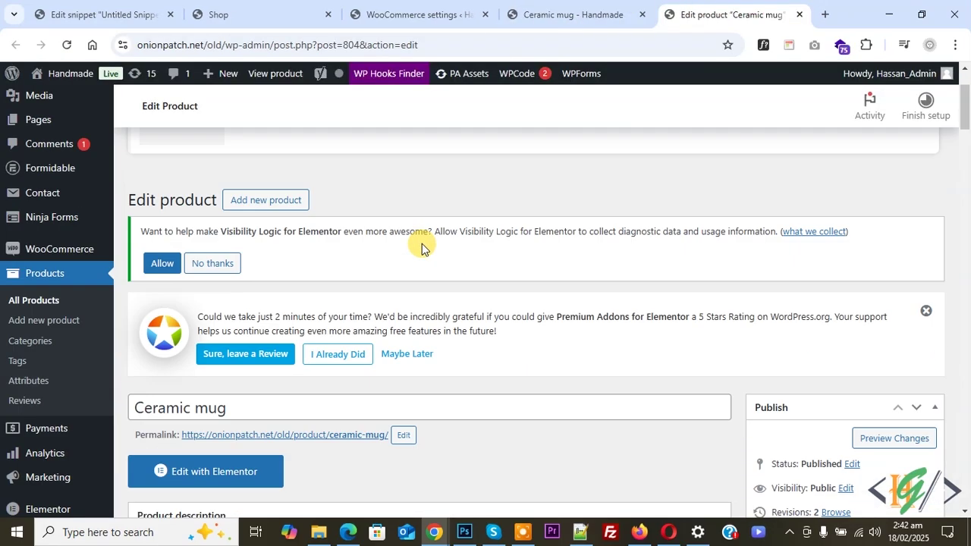
{"action": "scroll", "coordinate": [421, 243], "scroll_direction": "down", "scroll_amount": 20}
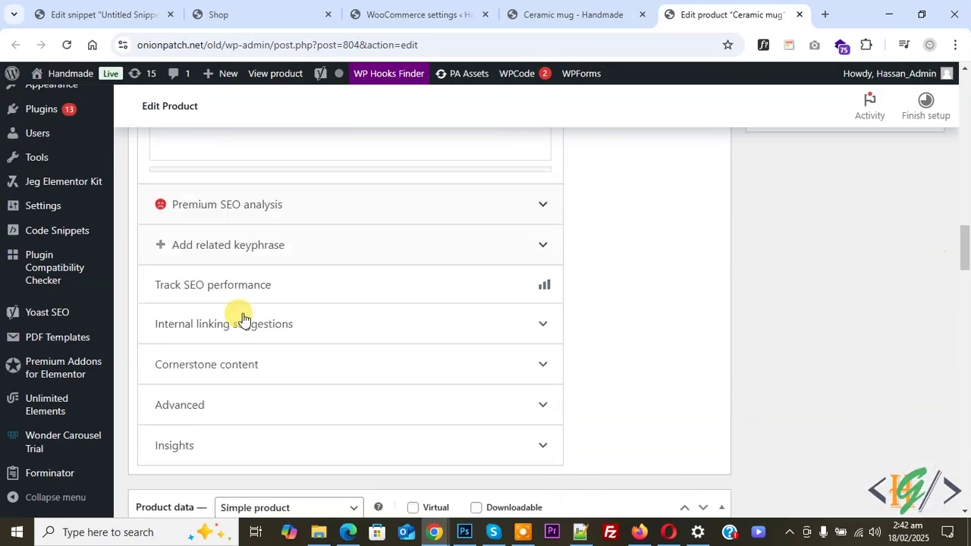
{"action": "scroll", "coordinate": [242, 318], "scroll_direction": "down", "scroll_amount": 3}
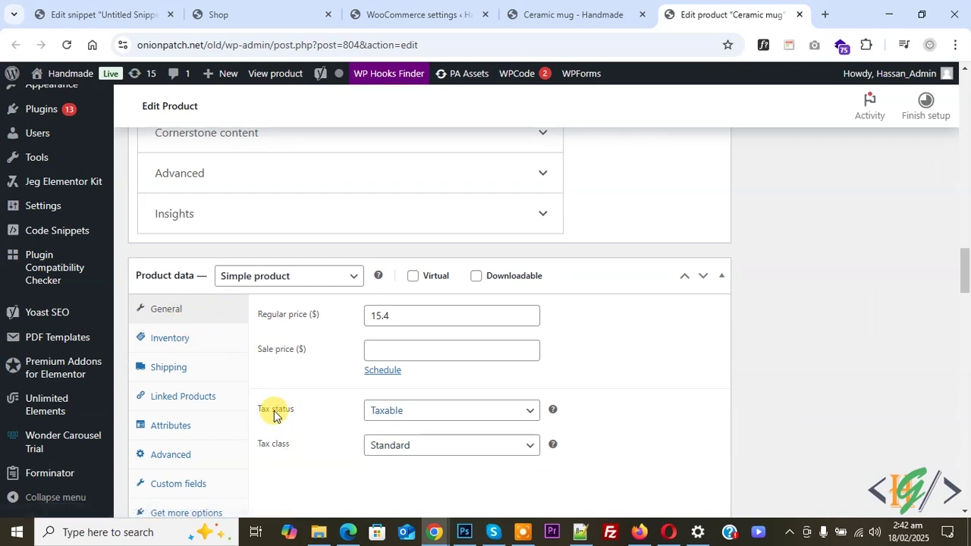
Keep the Ceramic mug's tax status Taxable, set its tax class to VAT on Specific Product and update the product.
{"action": "left_click", "coordinate": [388, 426]}
{"action": "left_click", "coordinate": [406, 429]}
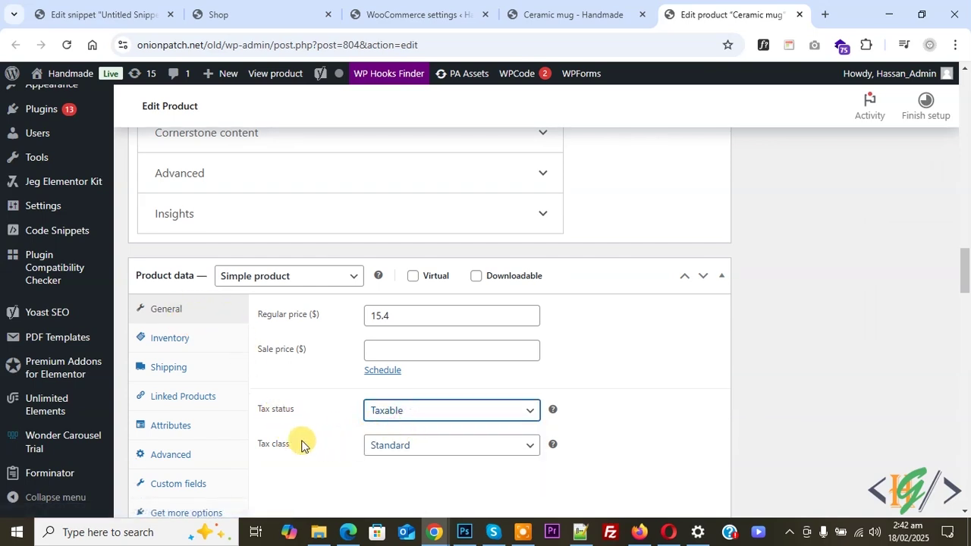
{"action": "left_click", "coordinate": [397, 453]}
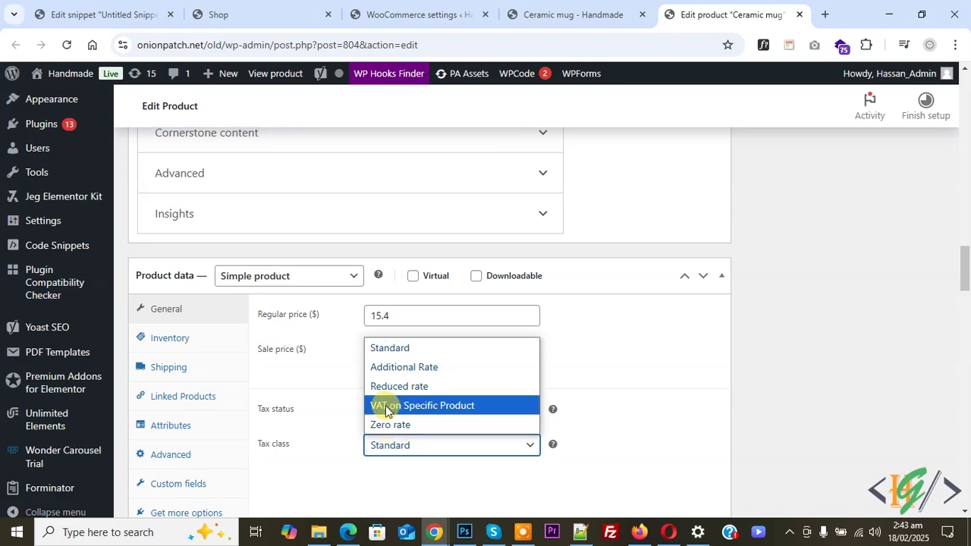
{"action": "left_click", "coordinate": [385, 406]}
{"action": "scroll", "coordinate": [823, 342], "scroll_direction": "up", "scroll_amount": 15}
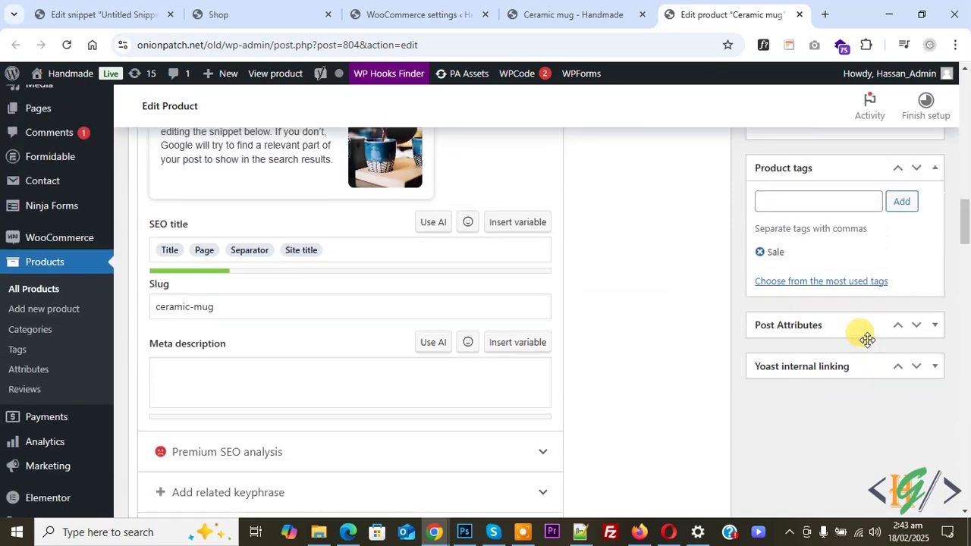
{"action": "scroll", "coordinate": [936, 270], "scroll_direction": "up", "scroll_amount": 2}
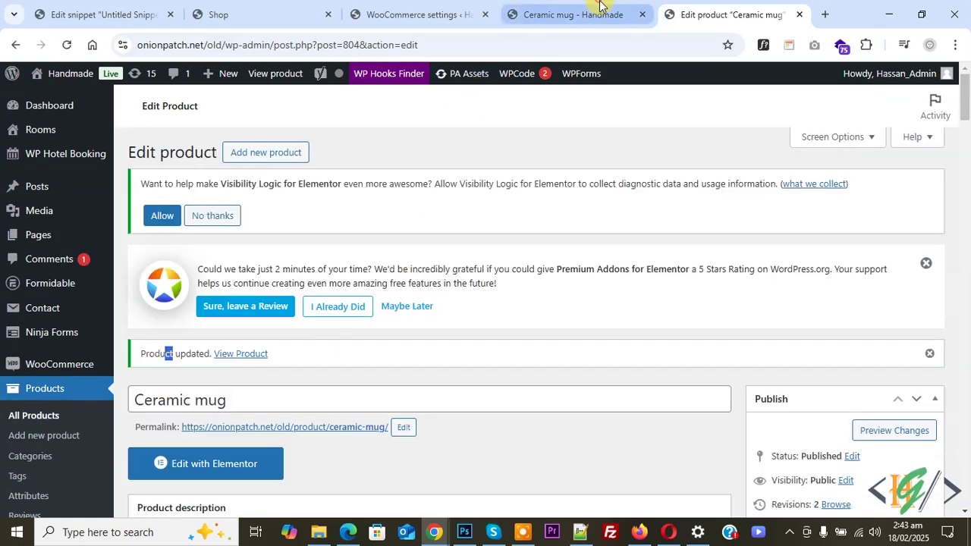
Reload the Ceramic mug's shop page, add one mug to the cart and view the cart.
{"action": "left_click", "coordinate": [565, 14]}
{"action": "left_click", "coordinate": [67, 44]}
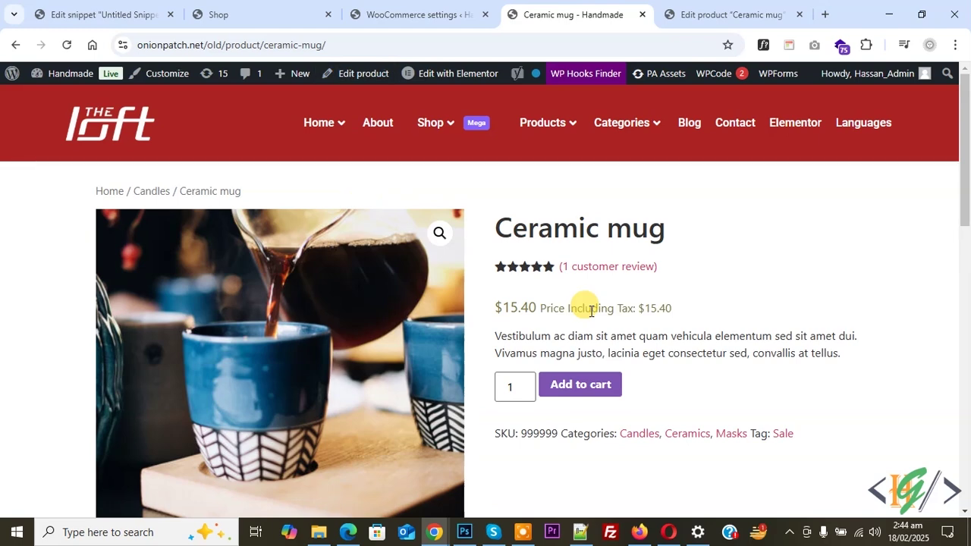
{"action": "left_click", "coordinate": [590, 390]}
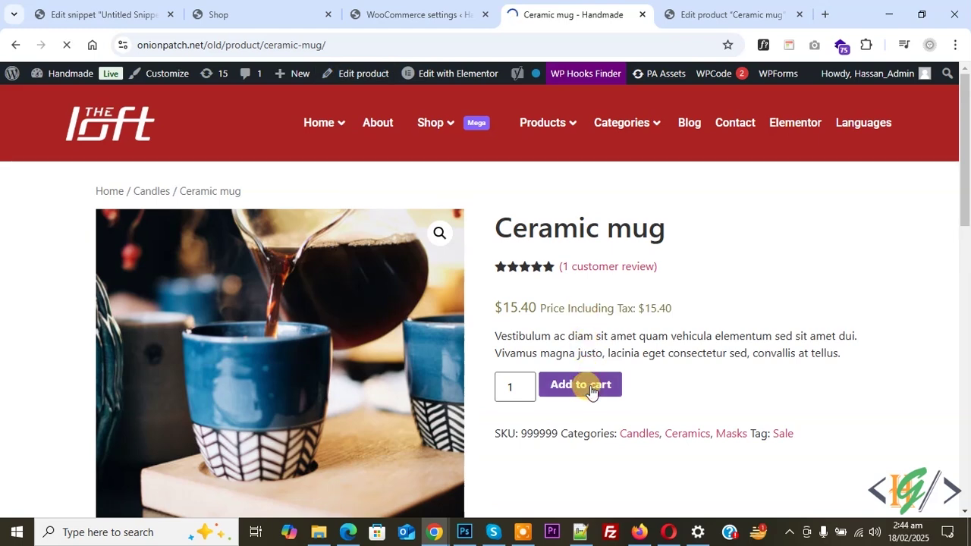
{"action": "left_click", "coordinate": [821, 238]}
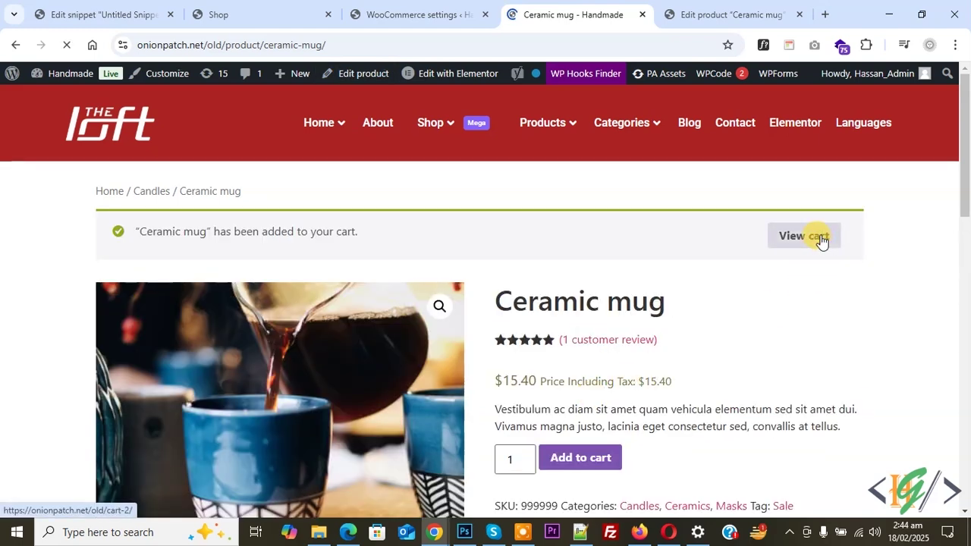
Change the cart's shipping city to BOSTON, update the address and check the cart totals.
{"action": "scroll", "coordinate": [226, 189], "scroll_direction": "down", "scroll_amount": 2}
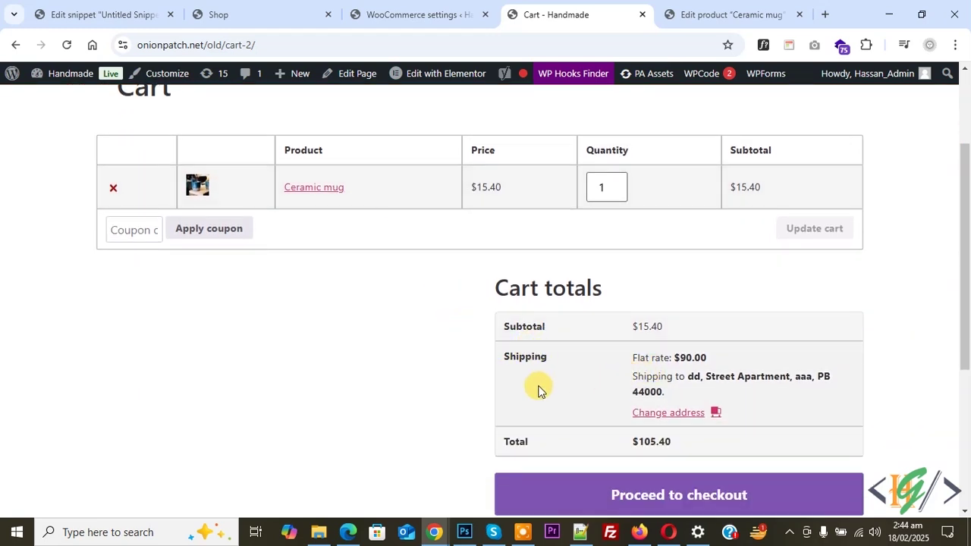
{"action": "left_click", "coordinate": [658, 412]}
{"action": "scroll", "coordinate": [616, 321], "scroll_direction": "down", "scroll_amount": 2}
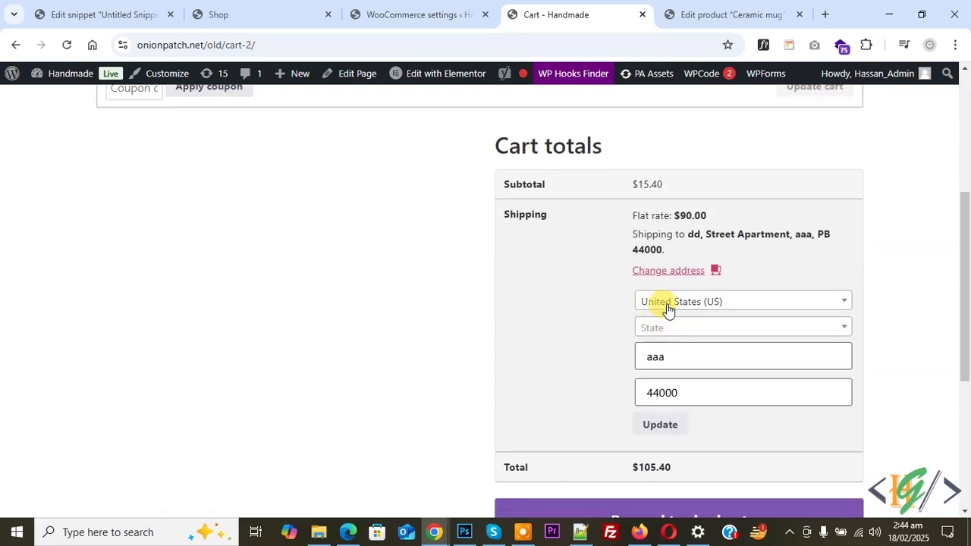
{"action": "double_click", "coordinate": [660, 356]}
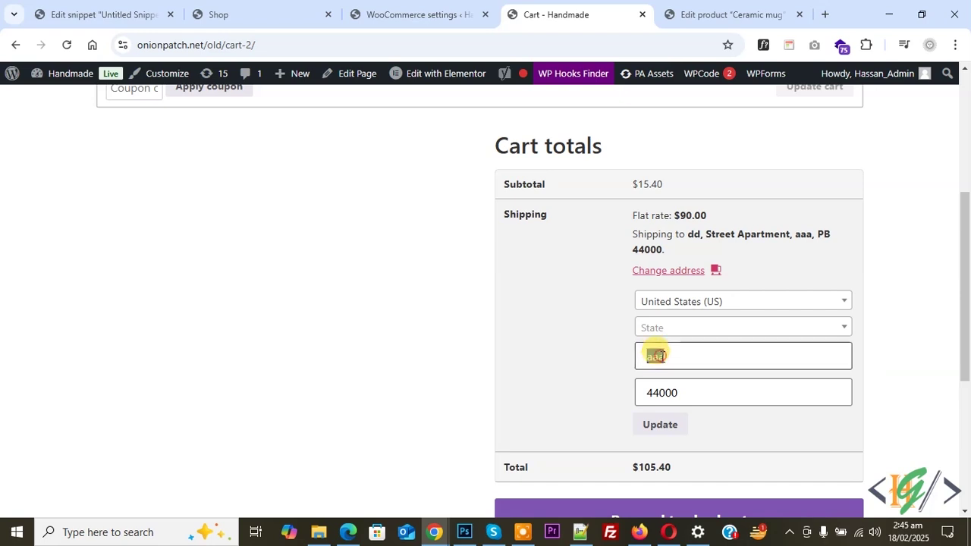
{"action": "left_click", "coordinate": [660, 424]}
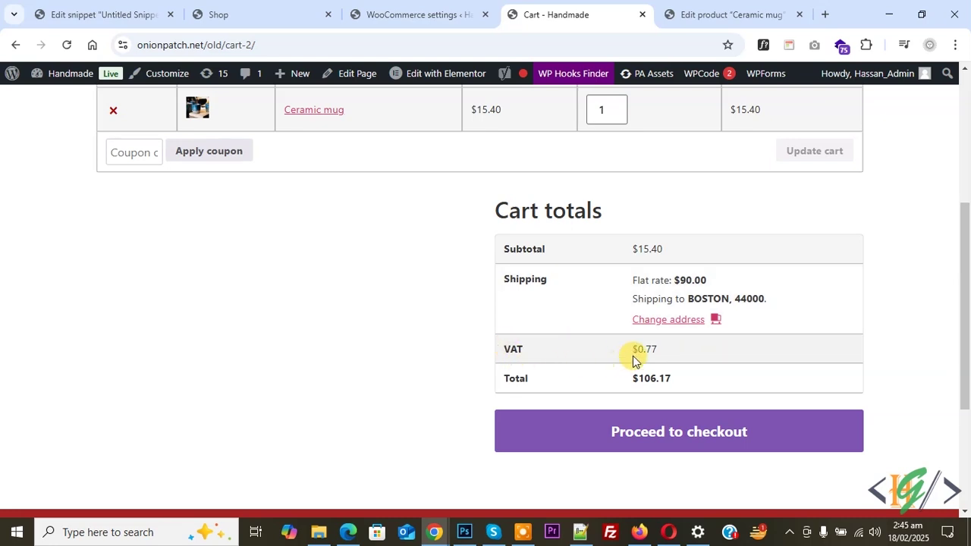
{"action": "left_click_drag", "start_coordinate": [664, 250], "coordinate": [599, 250]}
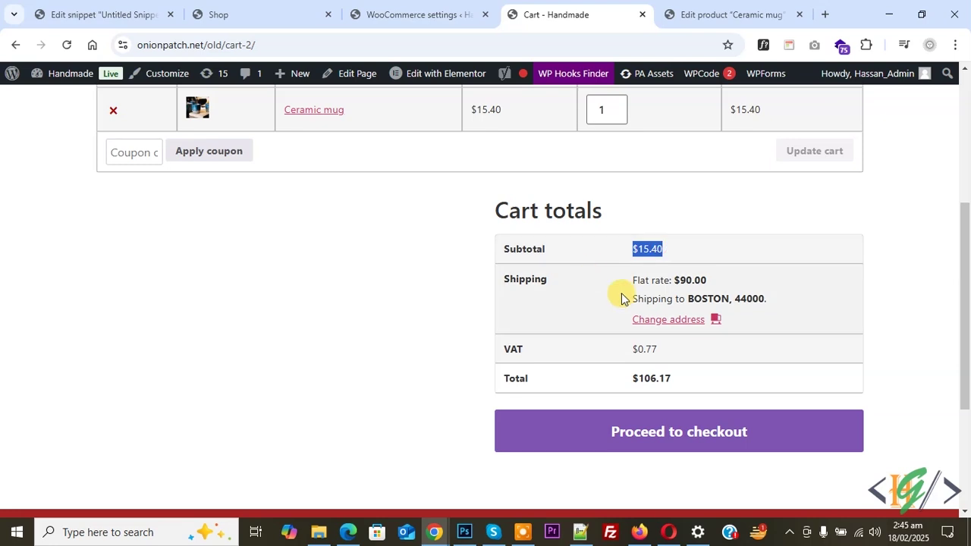
Proceed to checkout and set the billing country to Canada and the town to CALGARY.
{"action": "left_click", "coordinate": [629, 418]}
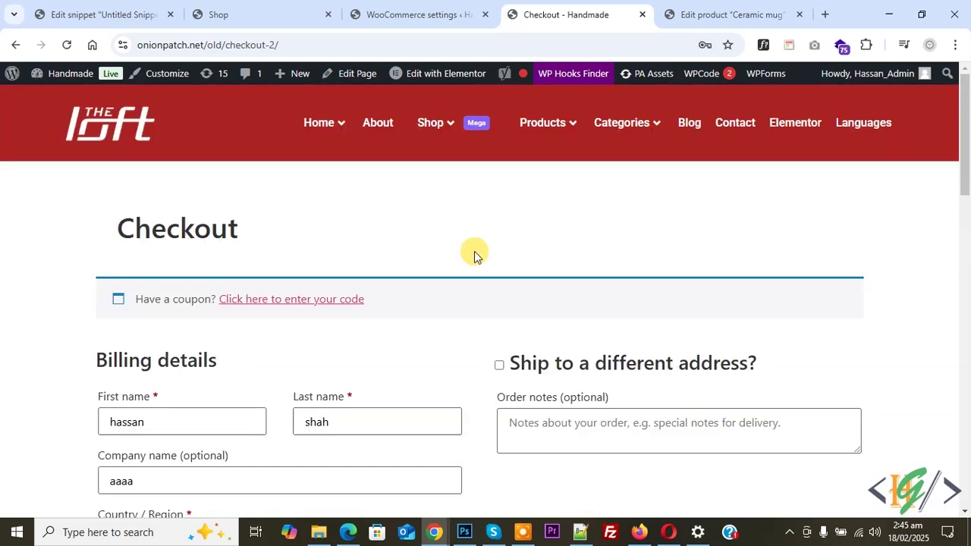
{"action": "scroll", "coordinate": [394, 211], "scroll_direction": "down", "scroll_amount": 3}
{"action": "scroll", "coordinate": [387, 219], "scroll_direction": "down", "scroll_amount": 2}
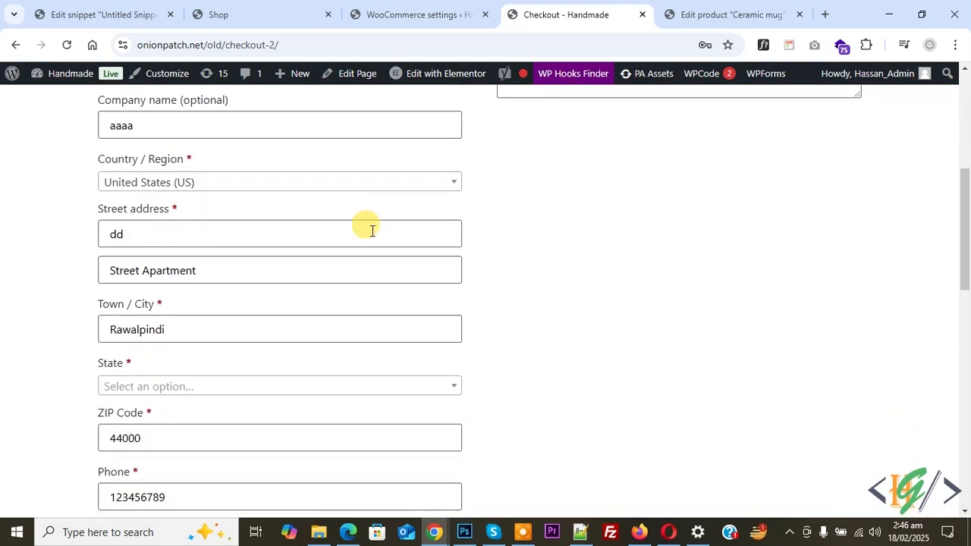
{"action": "left_click", "coordinate": [168, 181]}
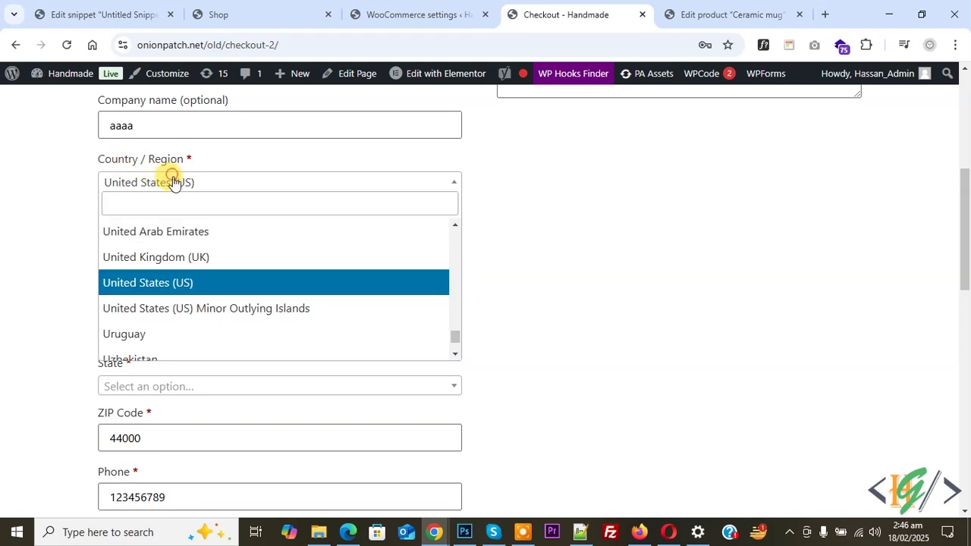
{"action": "type", "text": "canada"}
{"action": "left_click", "coordinate": [160, 235]}
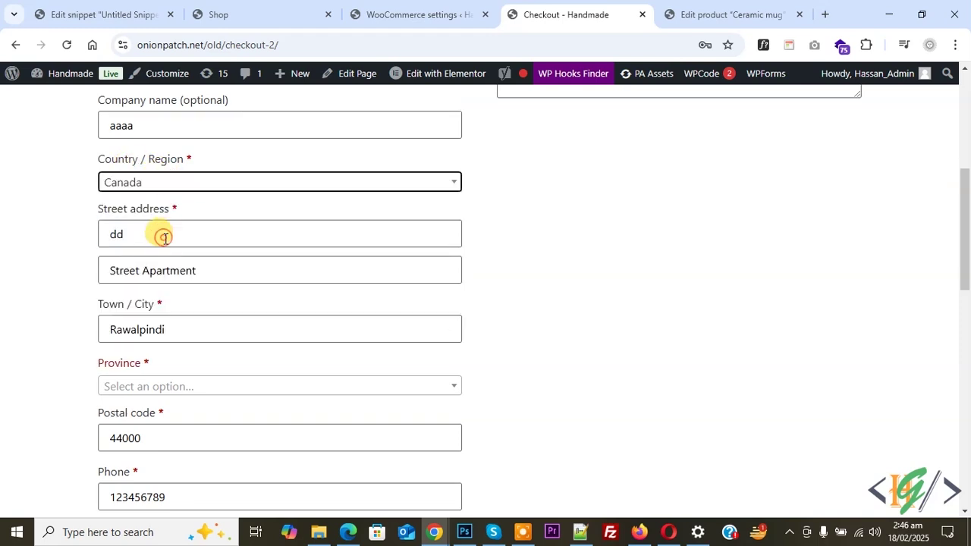
{"action": "double_click", "coordinate": [138, 334]}
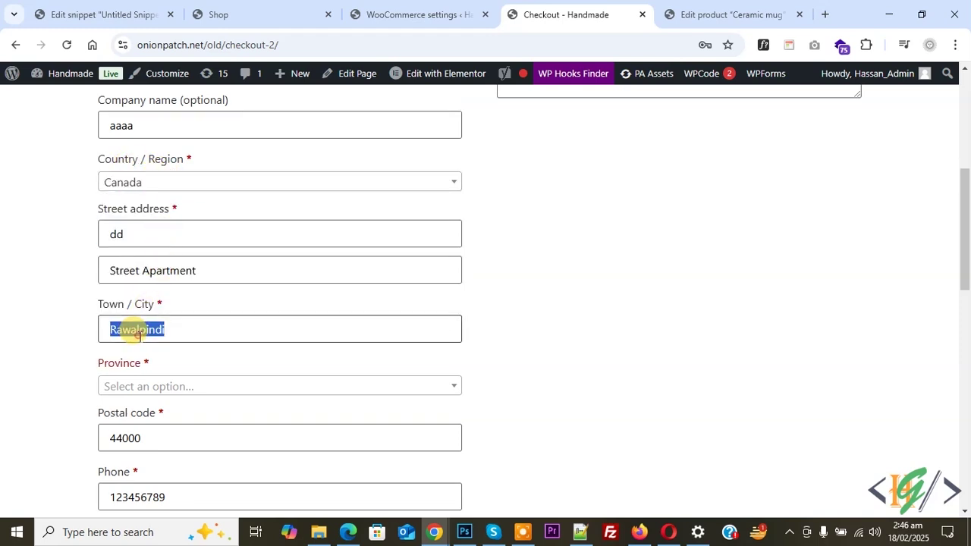
{"action": "left_click", "coordinate": [2, 336]}
Examine the product price and VAT amount in the checkout order summary.
{"action": "scroll", "coordinate": [1, 336], "scroll_direction": "down", "scroll_amount": 5}
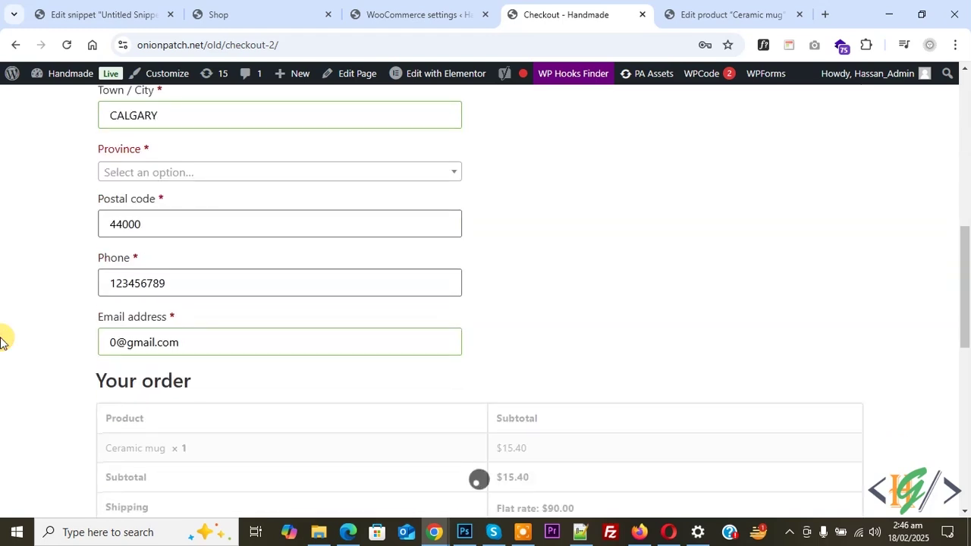
{"action": "scroll", "coordinate": [458, 347], "scroll_direction": "down", "scroll_amount": 1}
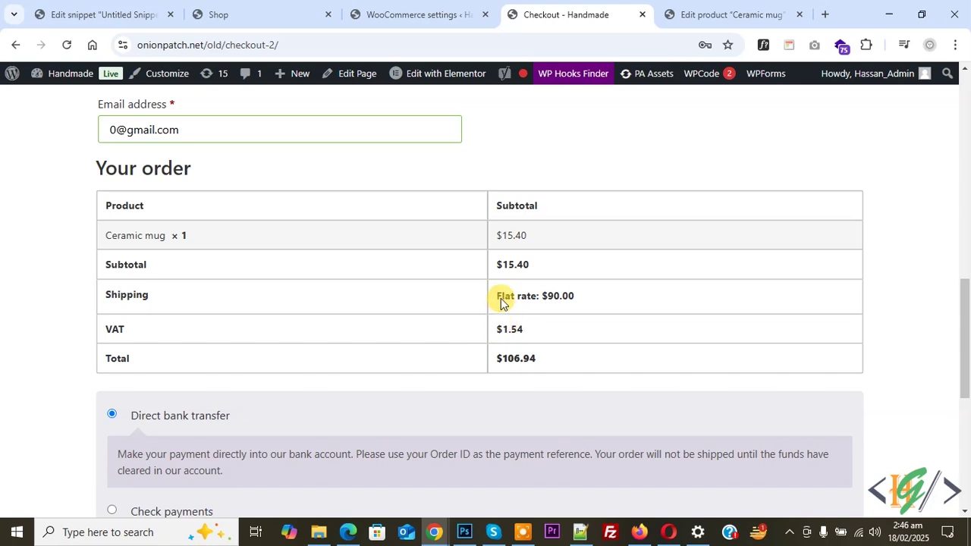
{"action": "left_click_drag", "start_coordinate": [496, 228], "coordinate": [518, 226]}
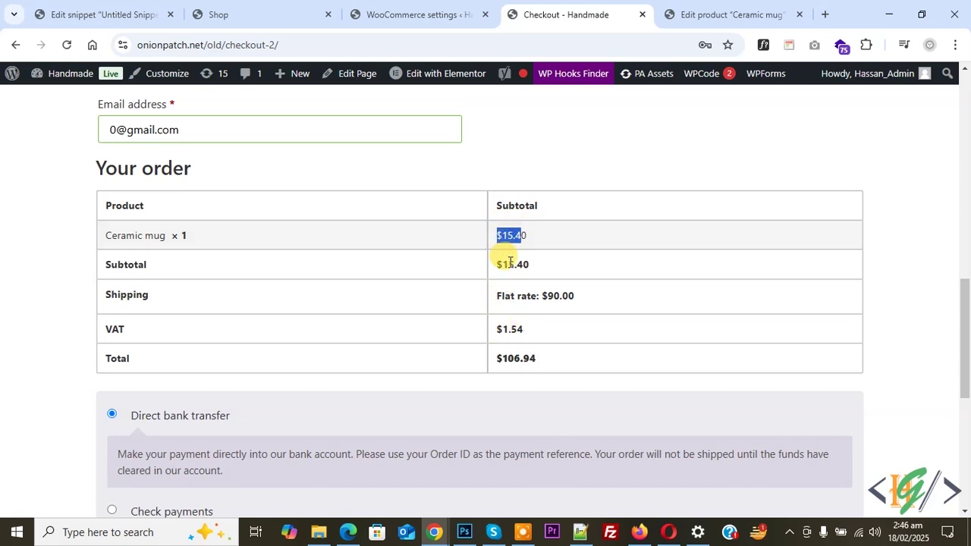